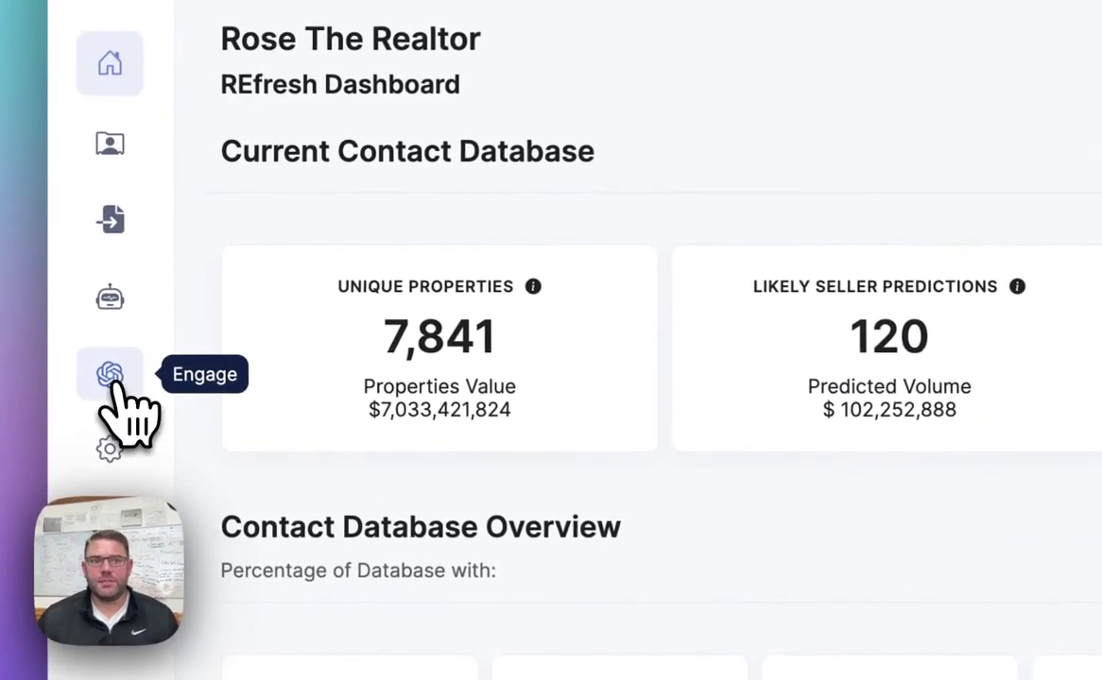
Go to the ChatGPT Templates page and choose the Buyer Persona template.
{"action": "left_click", "coordinate": [109, 375]}
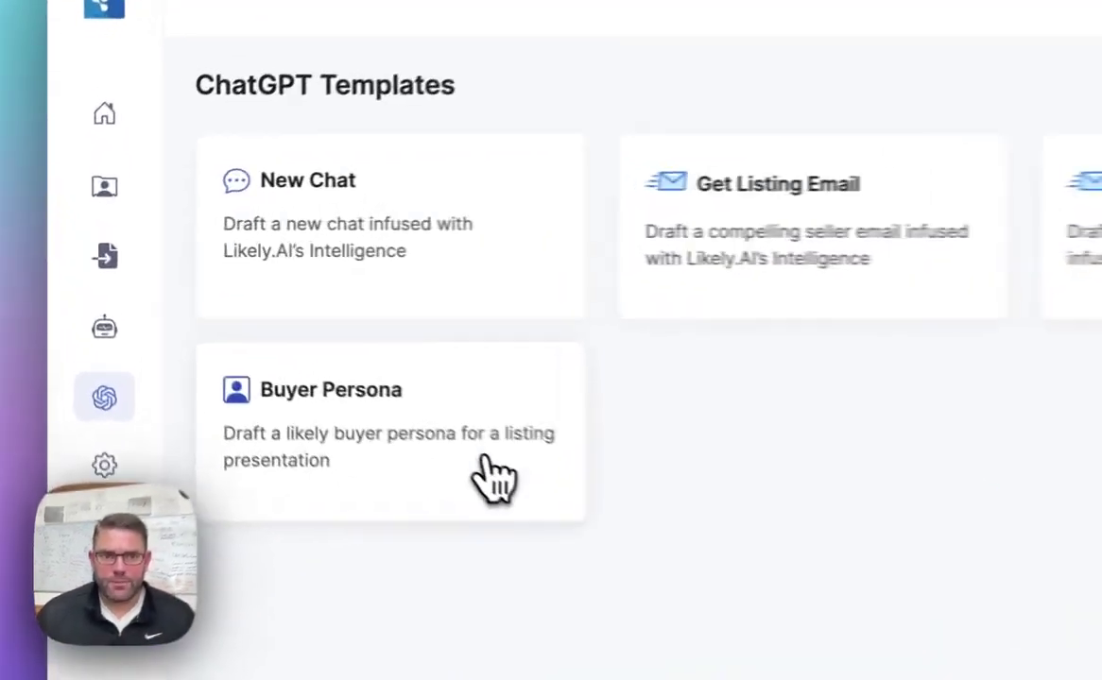
{"action": "left_click", "coordinate": [293, 364]}
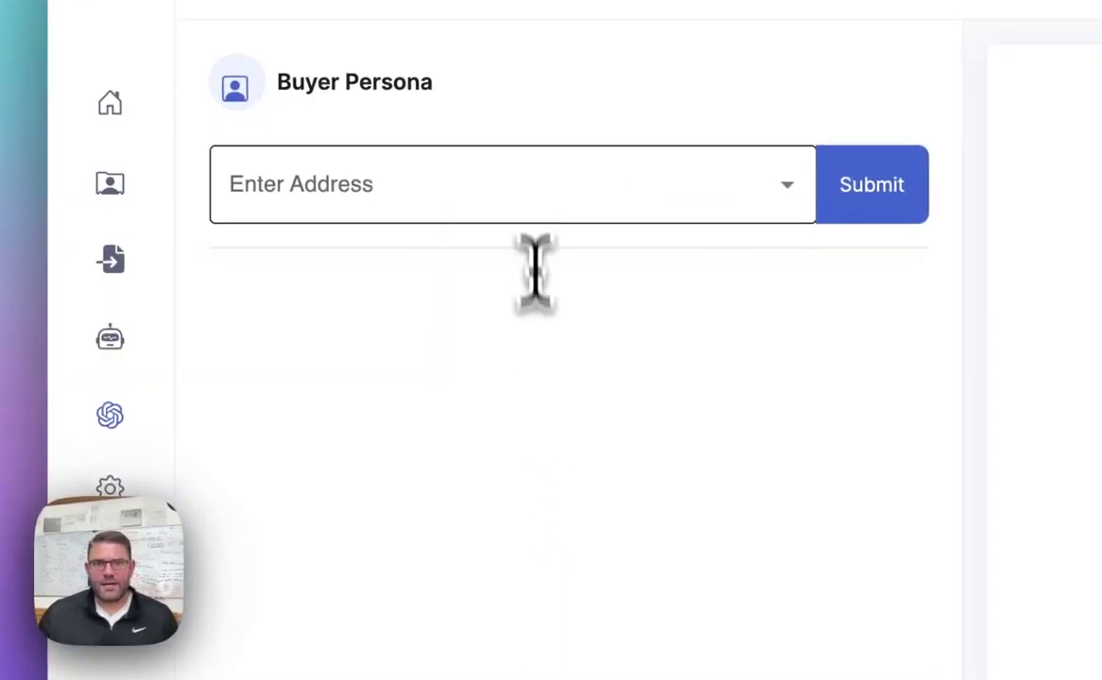
Enter the Irongate property address, pick its Alamo, CA suggestion, and submit for a buyer persona.
{"action": "left_click", "coordinate": [531, 196]}
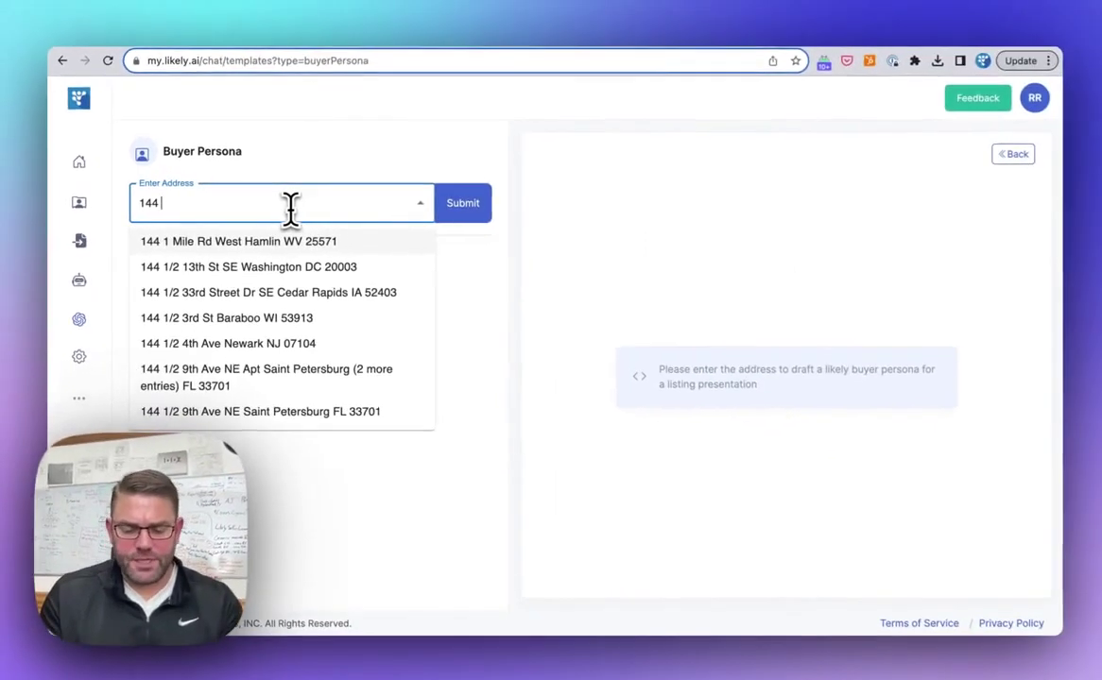
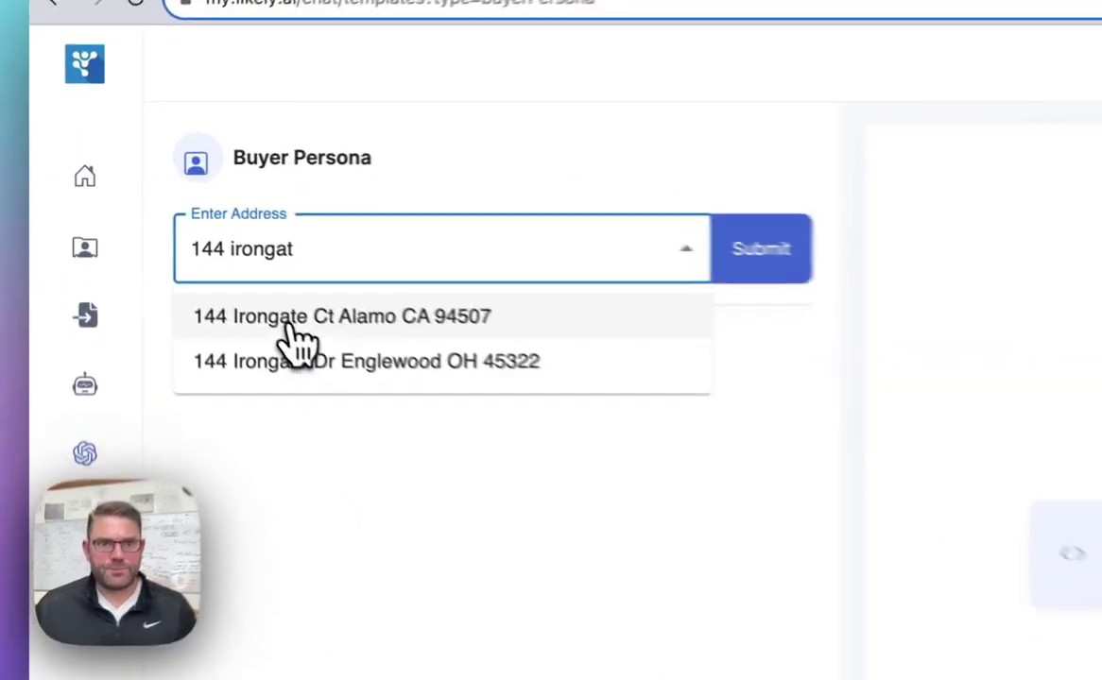
{"action": "left_click", "coordinate": [193, 243]}
{"action": "left_click", "coordinate": [707, 286]}
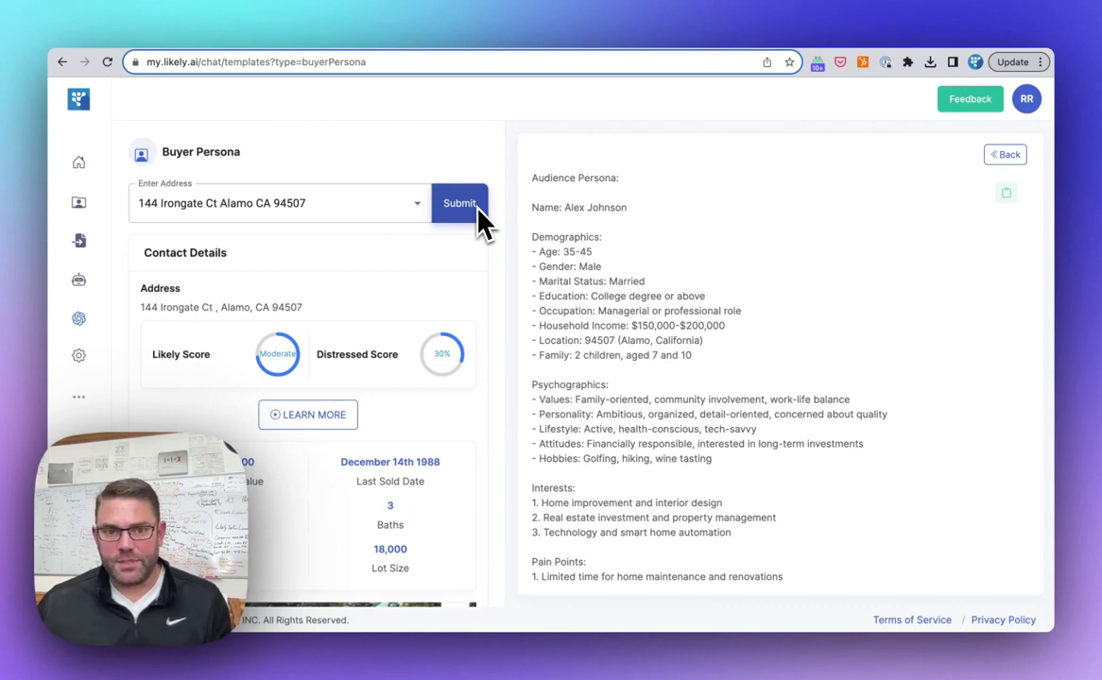
Scroll the property panel through contact details, scores, map, owner and history while the persona generates.
{"action": "scroll", "coordinate": [270, 326], "scroll_direction": "down", "scroll_amount": 4}
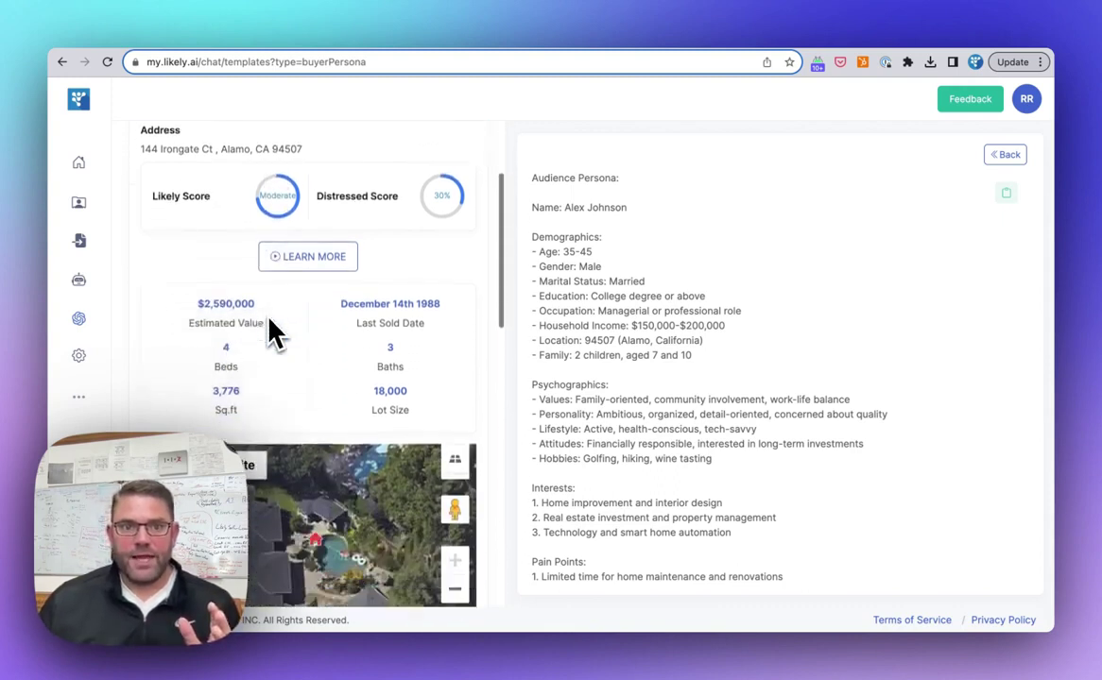
{"action": "scroll", "coordinate": [274, 331], "scroll_direction": "down", "scroll_amount": 5}
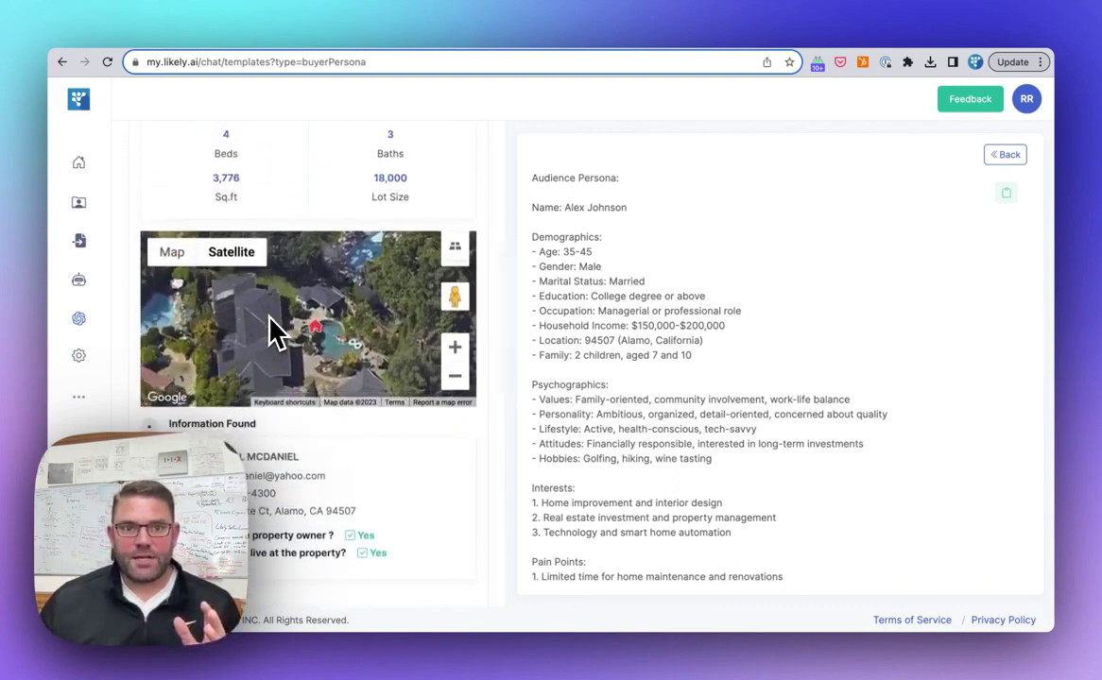
{"action": "scroll", "coordinate": [273, 331], "scroll_direction": "down", "scroll_amount": 3}
{"action": "scroll", "coordinate": [265, 329], "scroll_direction": "up", "scroll_amount": 3}
{"action": "scroll", "coordinate": [288, 463], "scroll_direction": "down", "scroll_amount": 6}
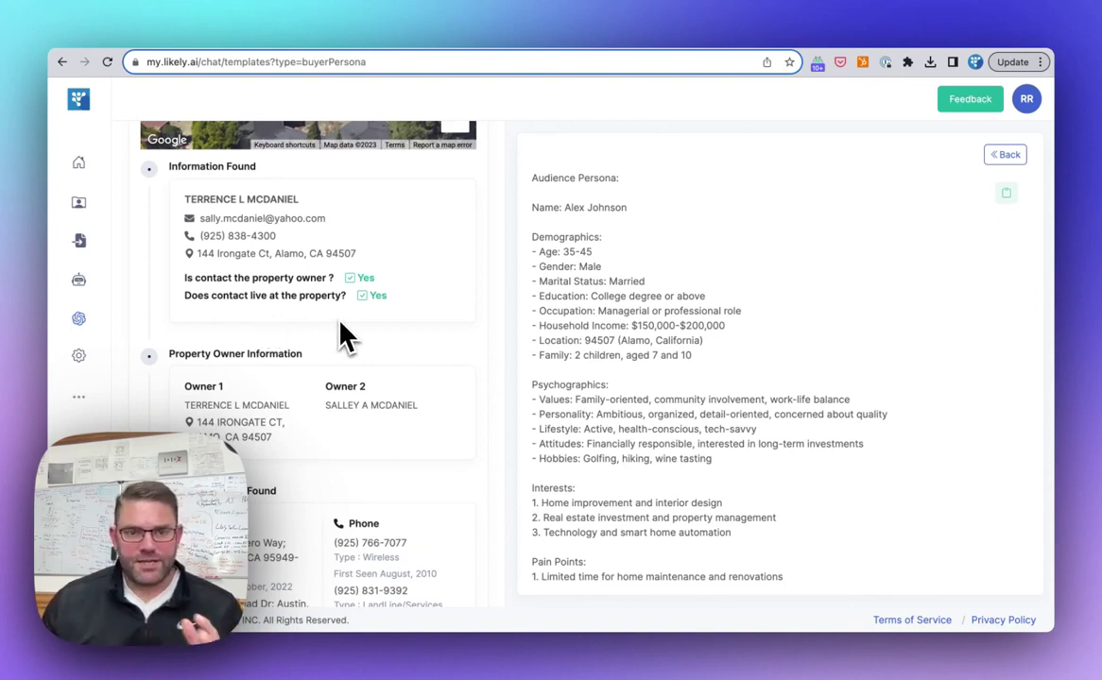
{"action": "scroll", "coordinate": [345, 336], "scroll_direction": "down", "scroll_amount": 4}
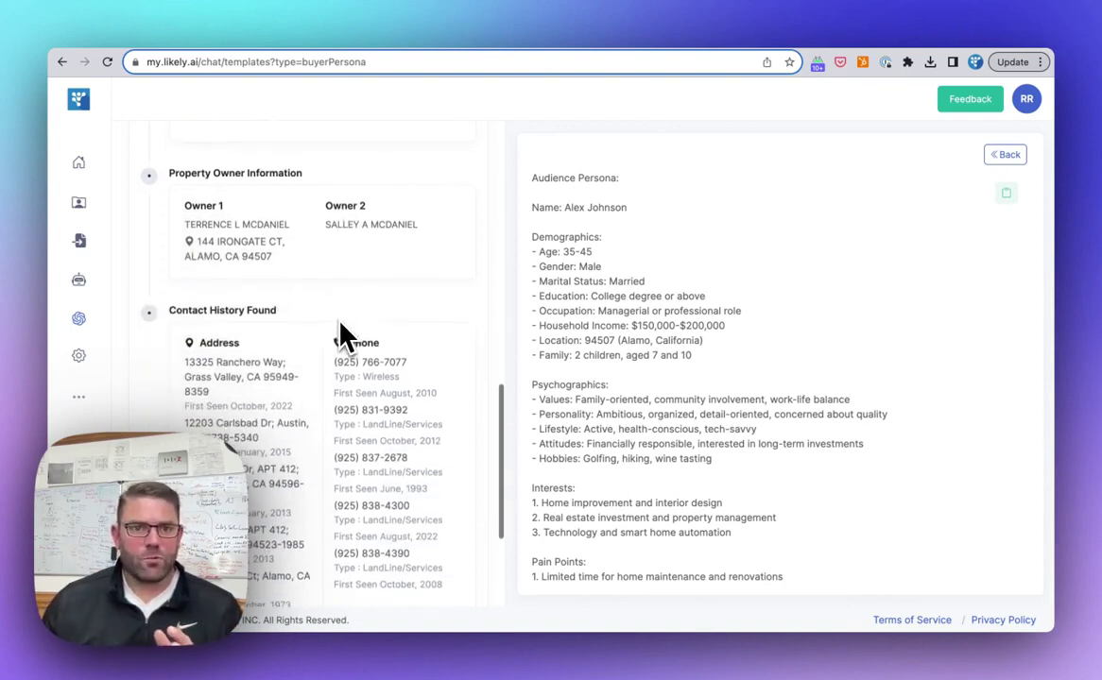
{"action": "scroll", "coordinate": [340, 326], "scroll_direction": "down", "scroll_amount": 2}
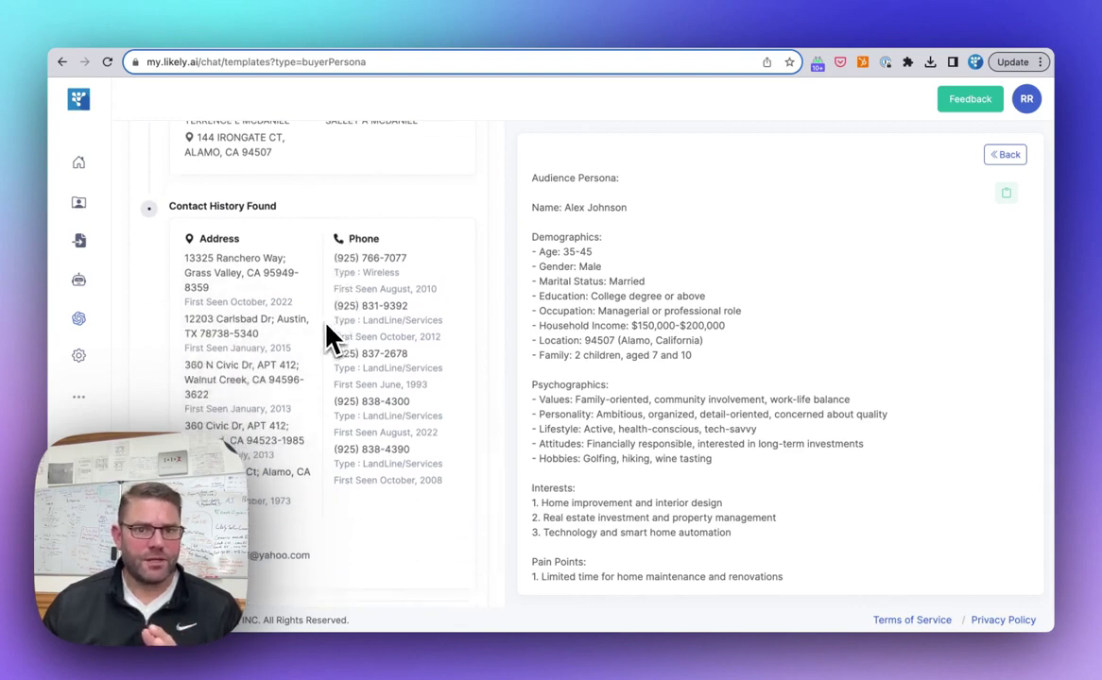
{"action": "scroll", "coordinate": [331, 338], "scroll_direction": "down", "scroll_amount": 2}
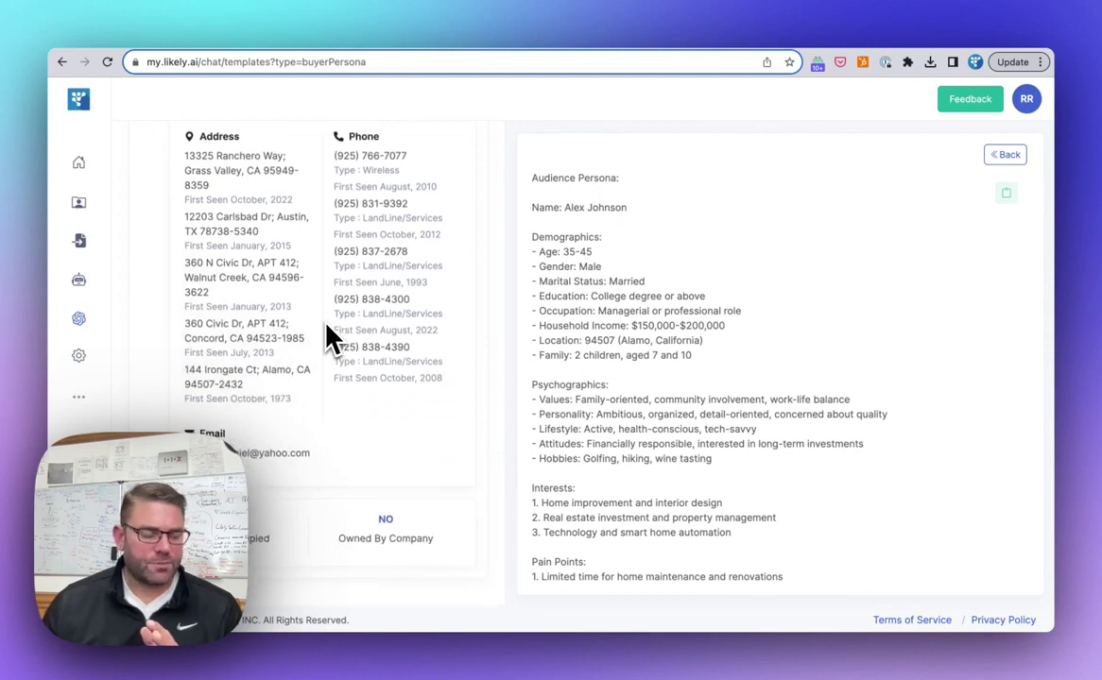
{"action": "scroll", "coordinate": [330, 338], "scroll_direction": "up", "scroll_amount": 8}
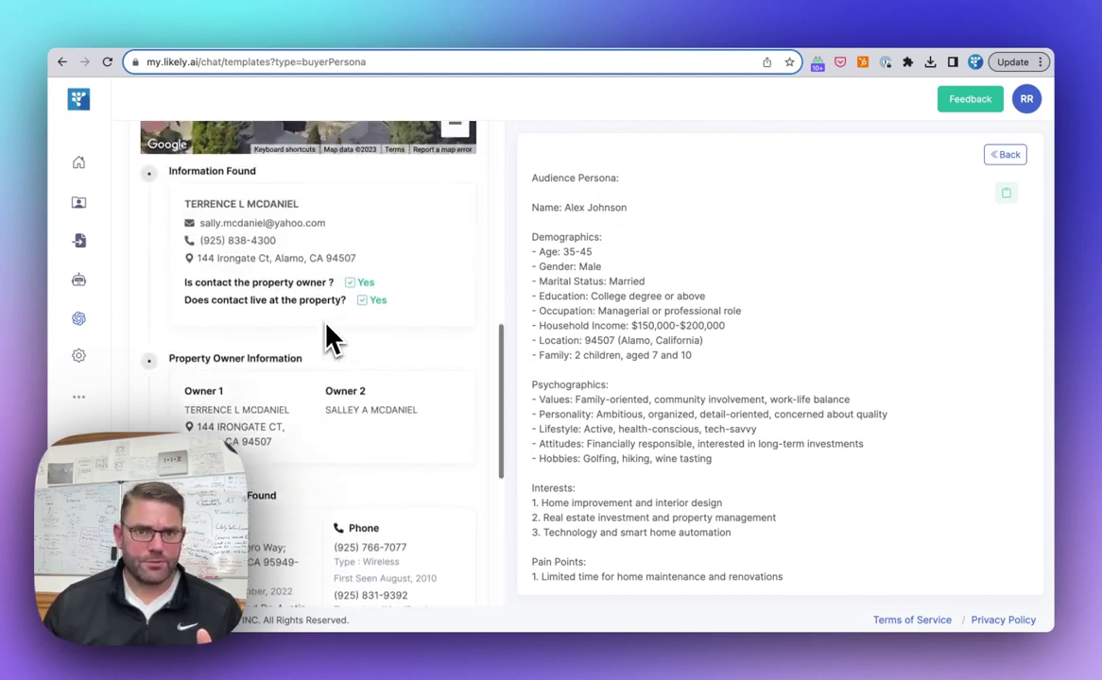
{"action": "scroll", "coordinate": [331, 337], "scroll_direction": "up", "scroll_amount": 5}
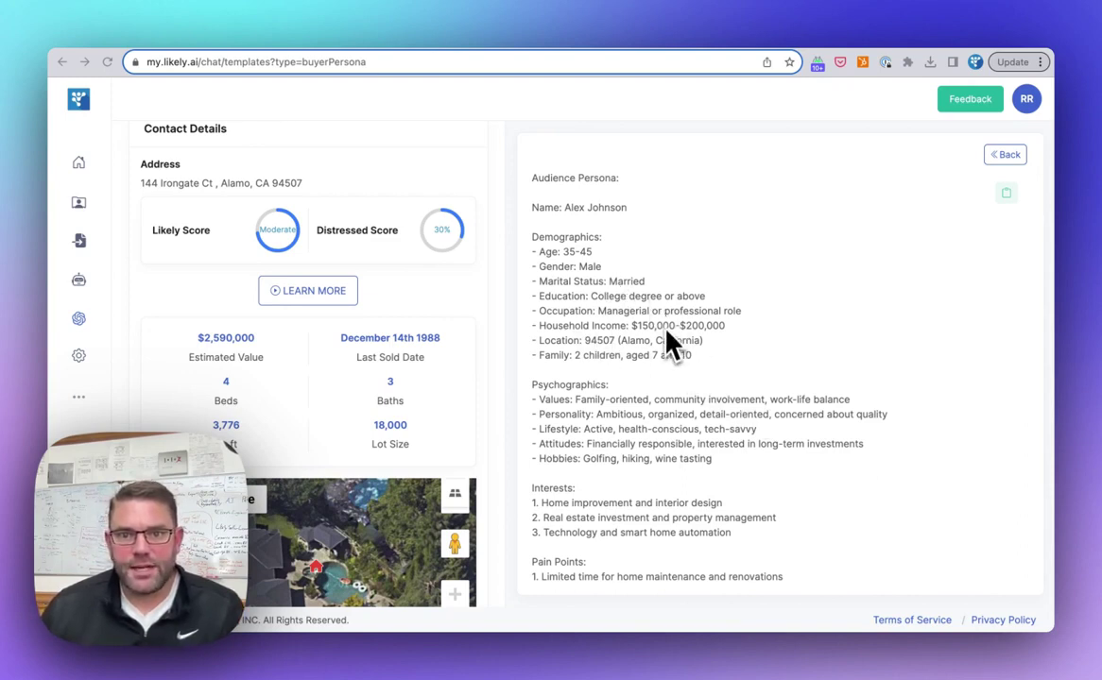
{"action": "scroll", "coordinate": [667, 354], "scroll_direction": "down", "scroll_amount": 1}
{"action": "scroll", "coordinate": [667, 359], "scroll_direction": "down", "scroll_amount": 3}
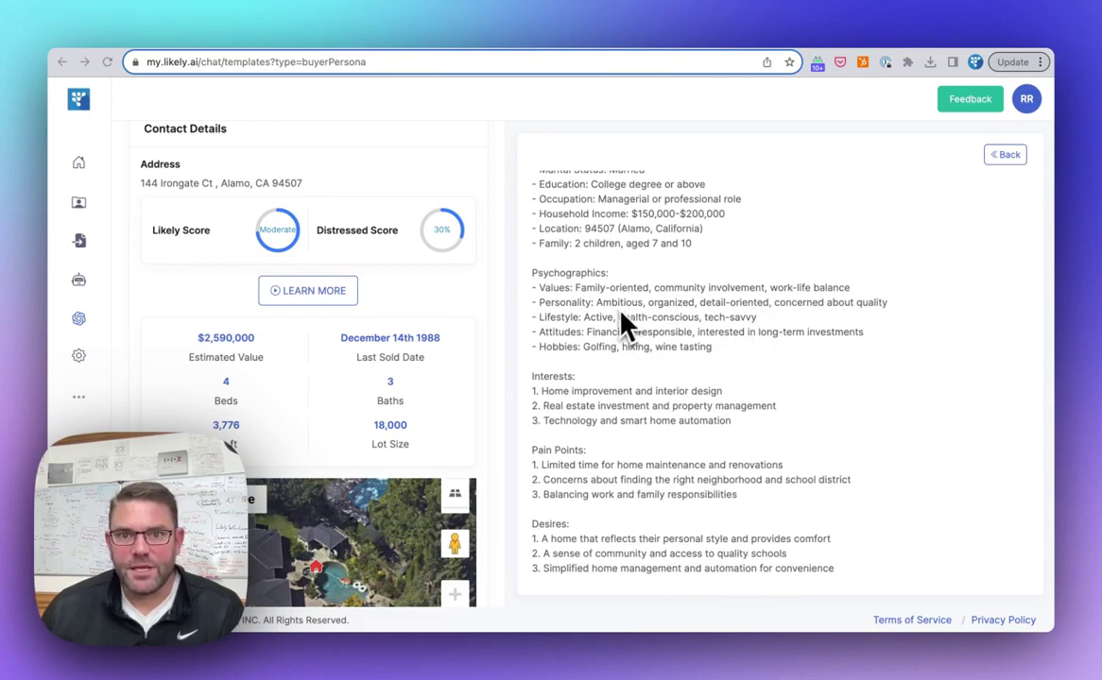
{"action": "scroll", "coordinate": [704, 326], "scroll_direction": "down", "scroll_amount": 2}
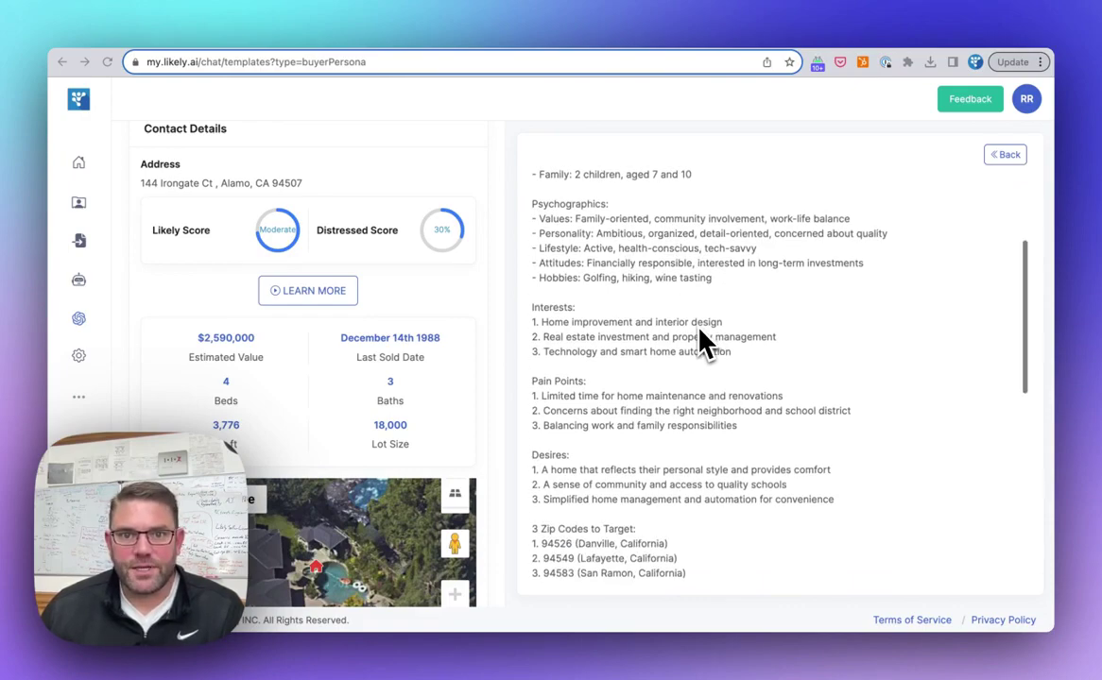
{"action": "scroll", "coordinate": [704, 345], "scroll_direction": "down", "scroll_amount": 1}
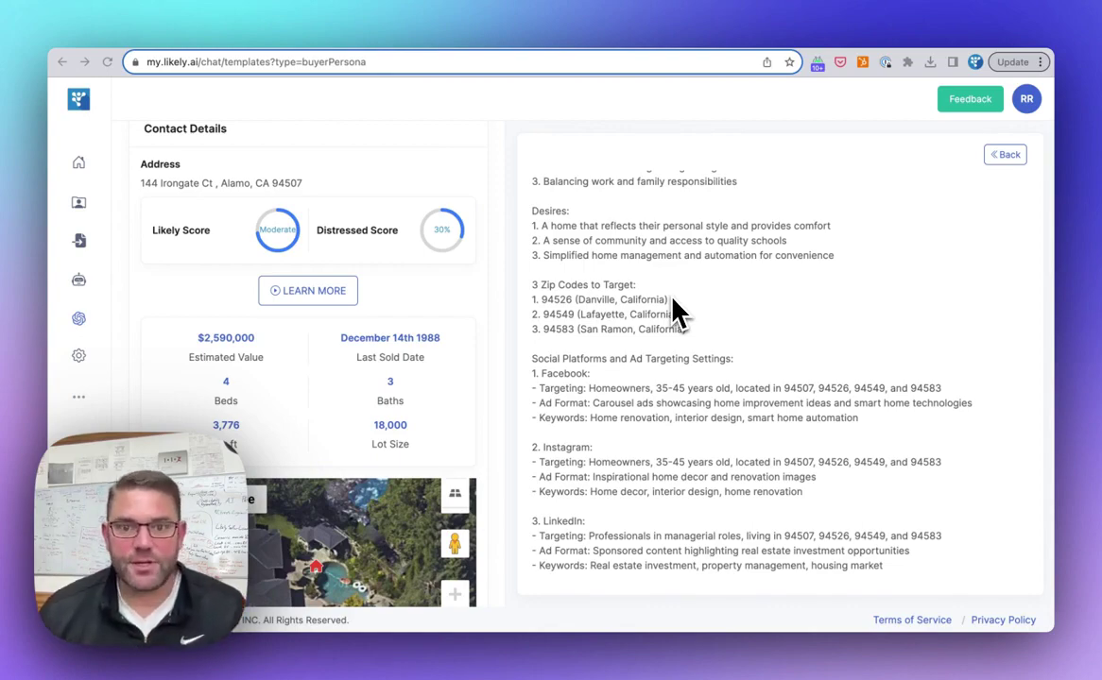
{"action": "scroll", "coordinate": [673, 302], "scroll_direction": "down", "scroll_amount": 3}
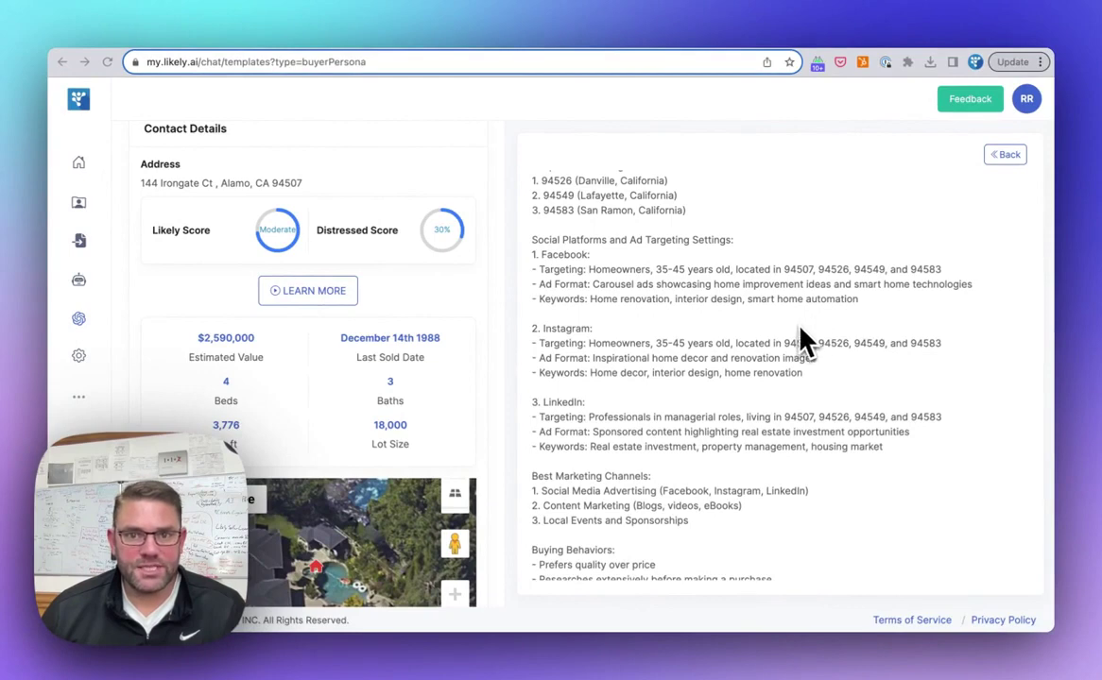
{"action": "scroll", "coordinate": [785, 355], "scroll_direction": "down", "scroll_amount": 2}
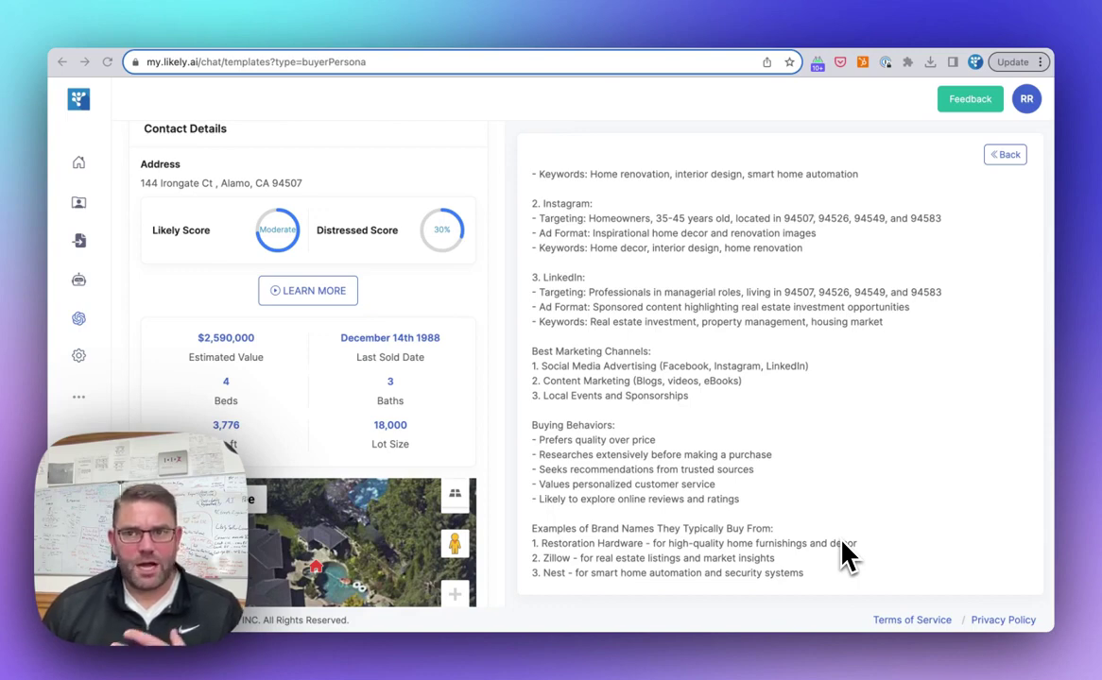
{"action": "scroll", "coordinate": [959, 279], "scroll_direction": "up", "scroll_amount": 5}
{"action": "scroll", "coordinate": [959, 279], "scroll_direction": "up", "scroll_amount": 3}
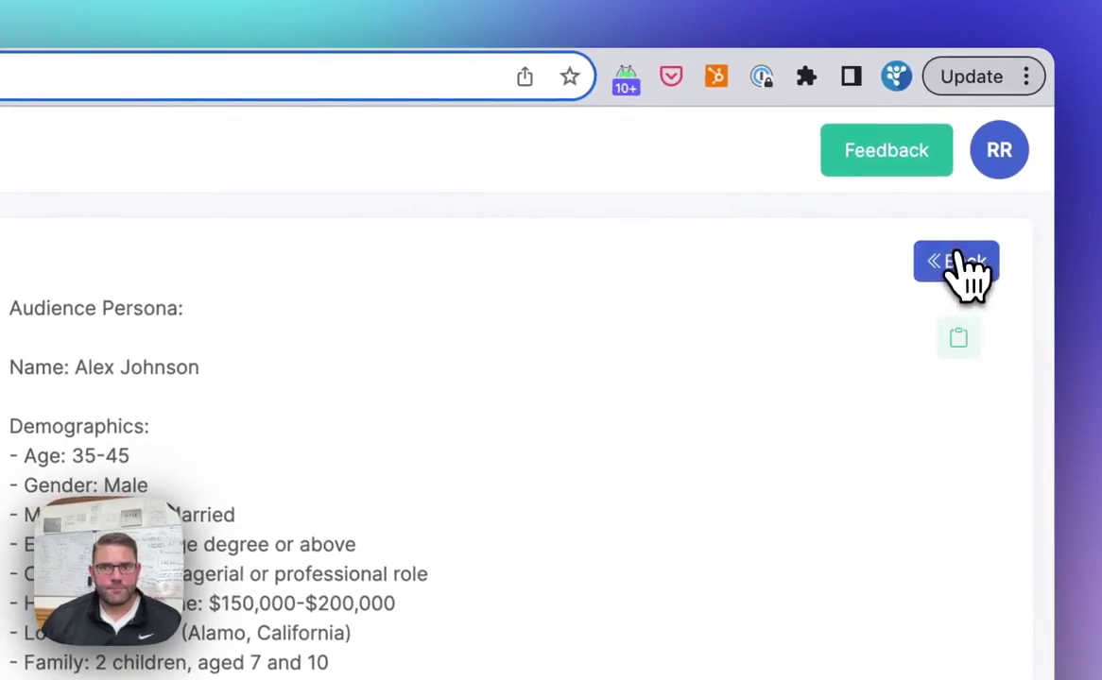
From the template list, generate a Listing Description for the Alamo, CA Irongate property address.
{"action": "left_click", "coordinate": [959, 267]}
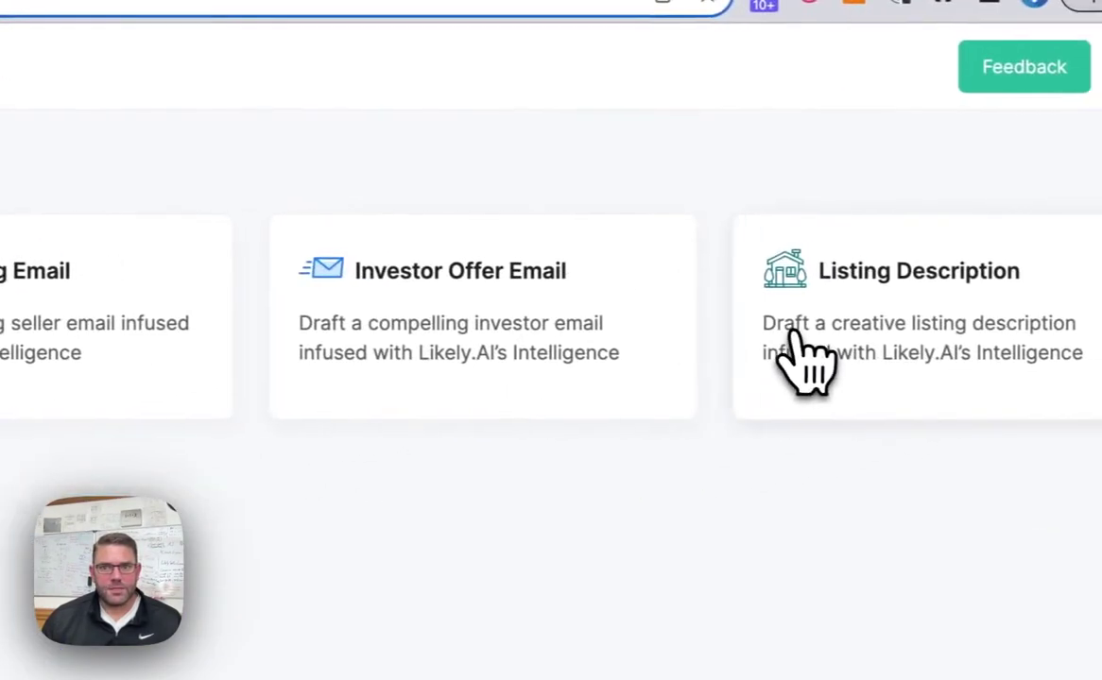
{"action": "left_click", "coordinate": [999, 366]}
{"action": "left_click", "coordinate": [364, 321]}
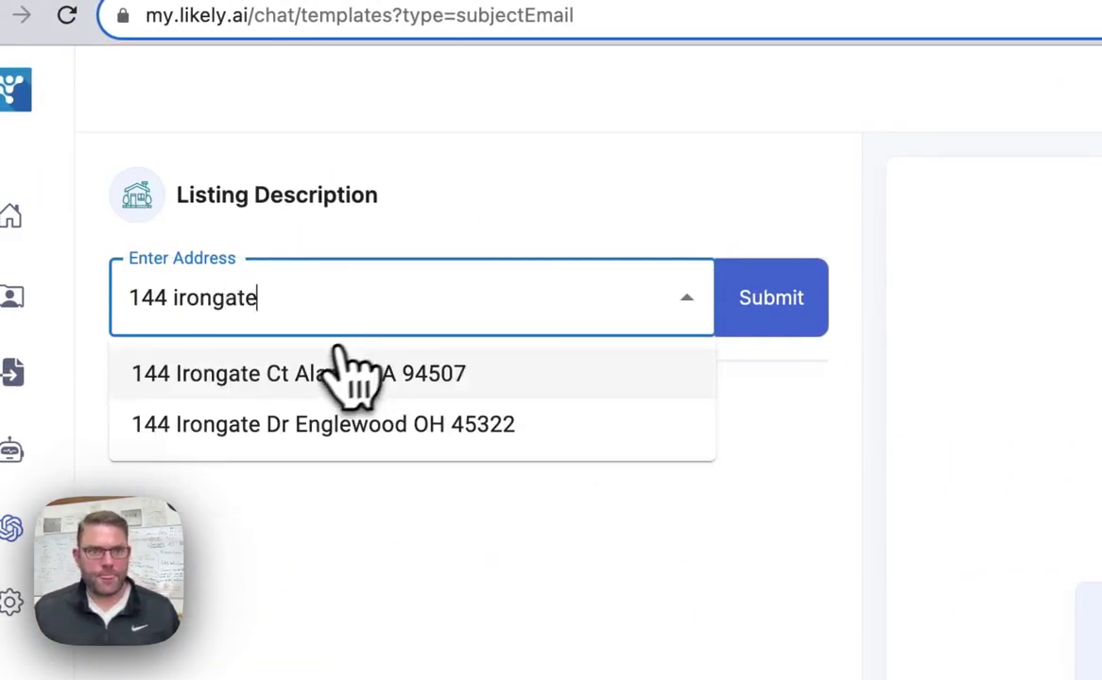
{"action": "left_click", "coordinate": [345, 378]}
{"action": "left_click", "coordinate": [794, 316]}
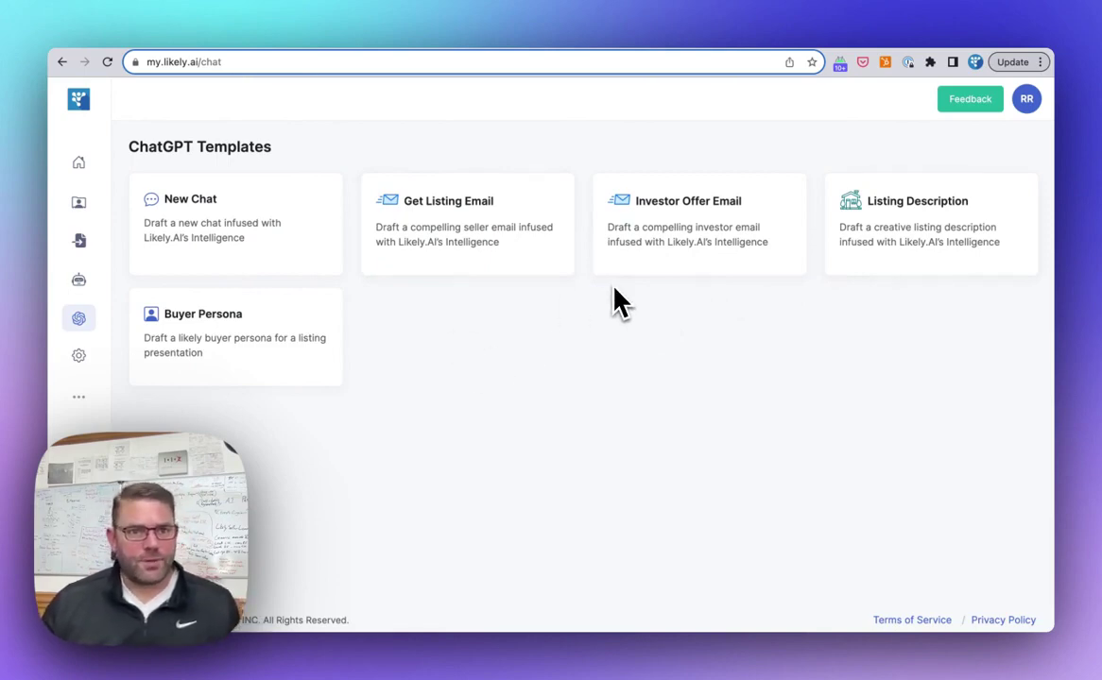
{"action": "left_click", "coordinate": [403, 268]}
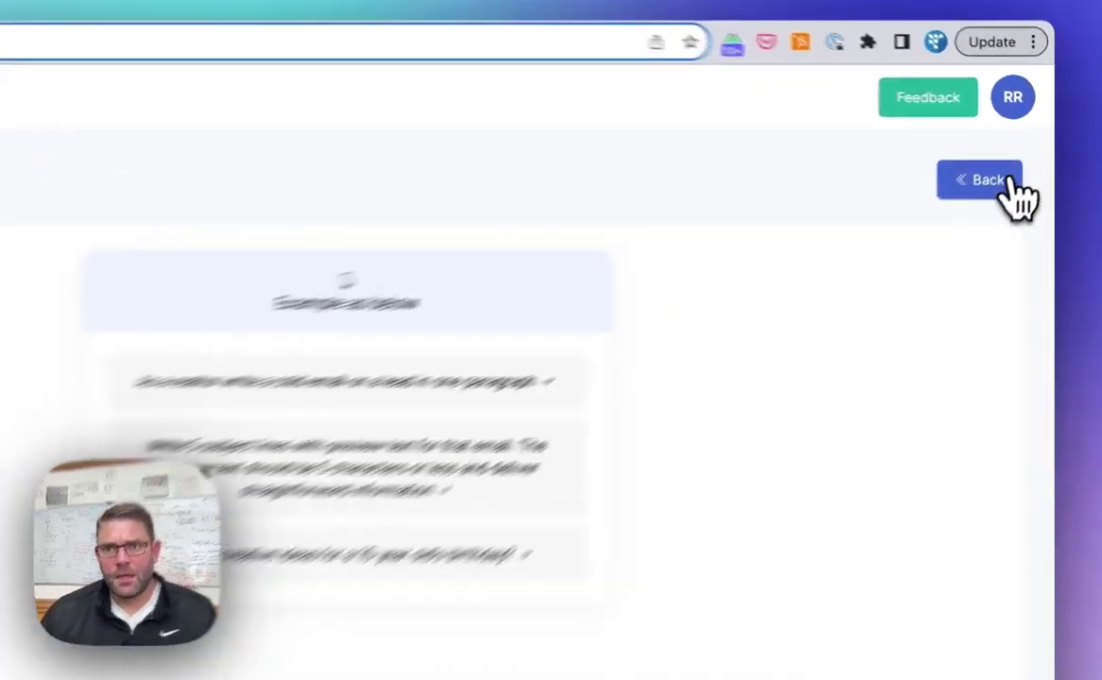
{"action": "left_click", "coordinate": [1009, 156]}
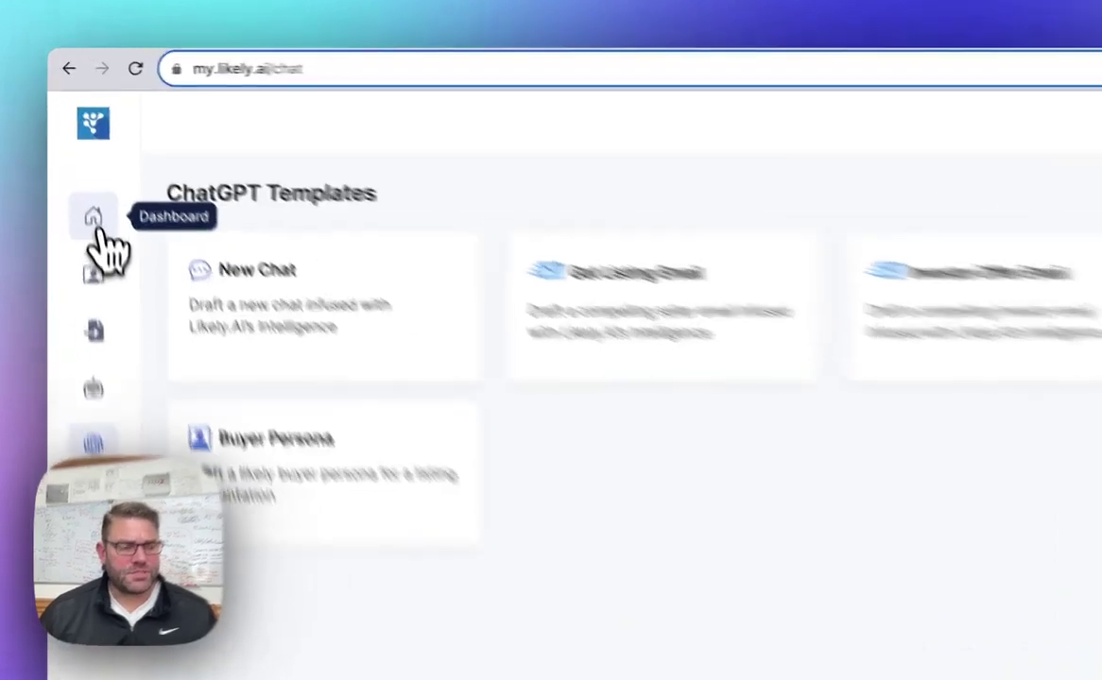
Open the Pacheco property's details ($711,100 estimated value) from the dashboard's Activities list.
{"action": "left_click", "coordinate": [95, 223]}
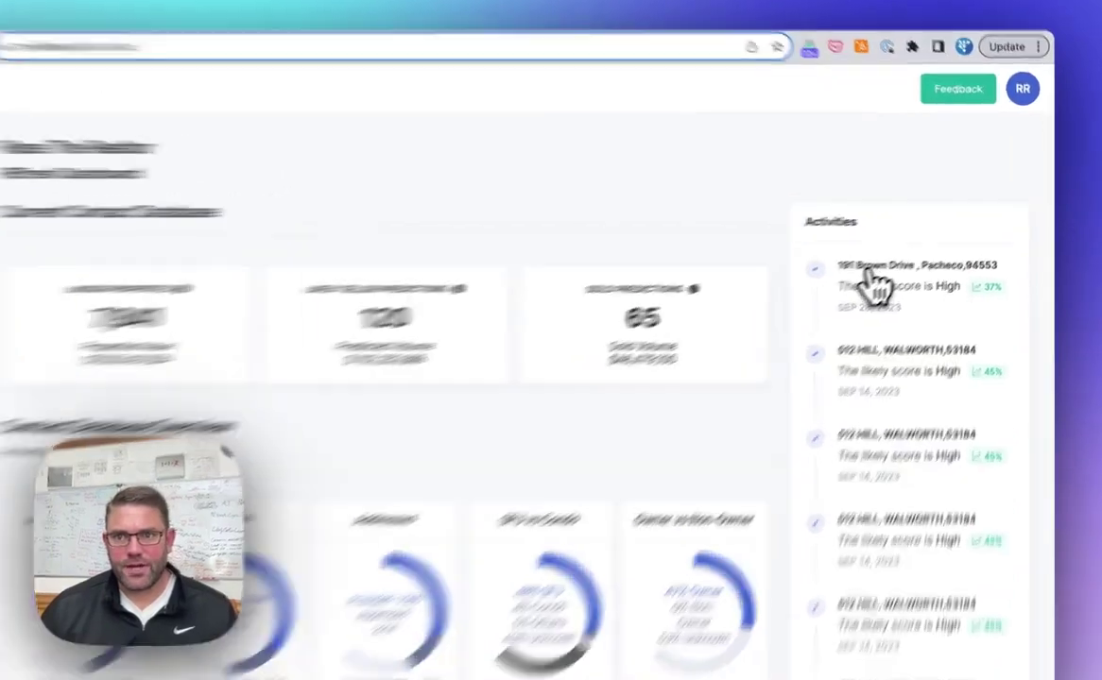
{"action": "left_click", "coordinate": [871, 269]}
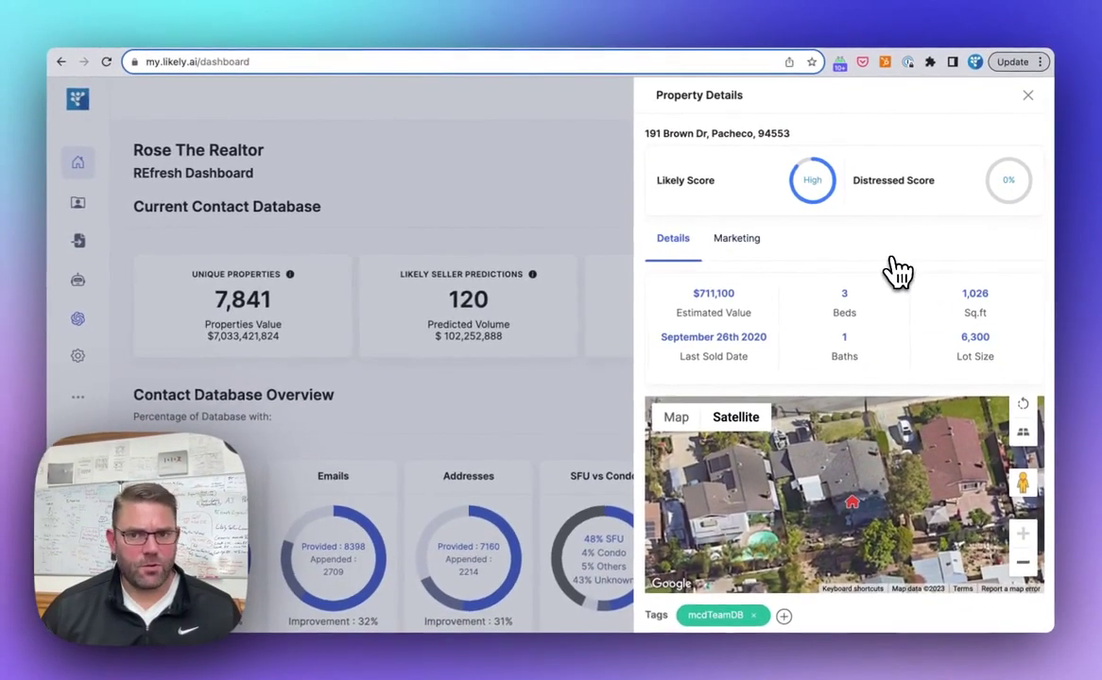
{"action": "scroll", "coordinate": [936, 272], "scroll_direction": "down", "scroll_amount": 5}
{"action": "scroll", "coordinate": [962, 271], "scroll_direction": "down", "scroll_amount": 10}
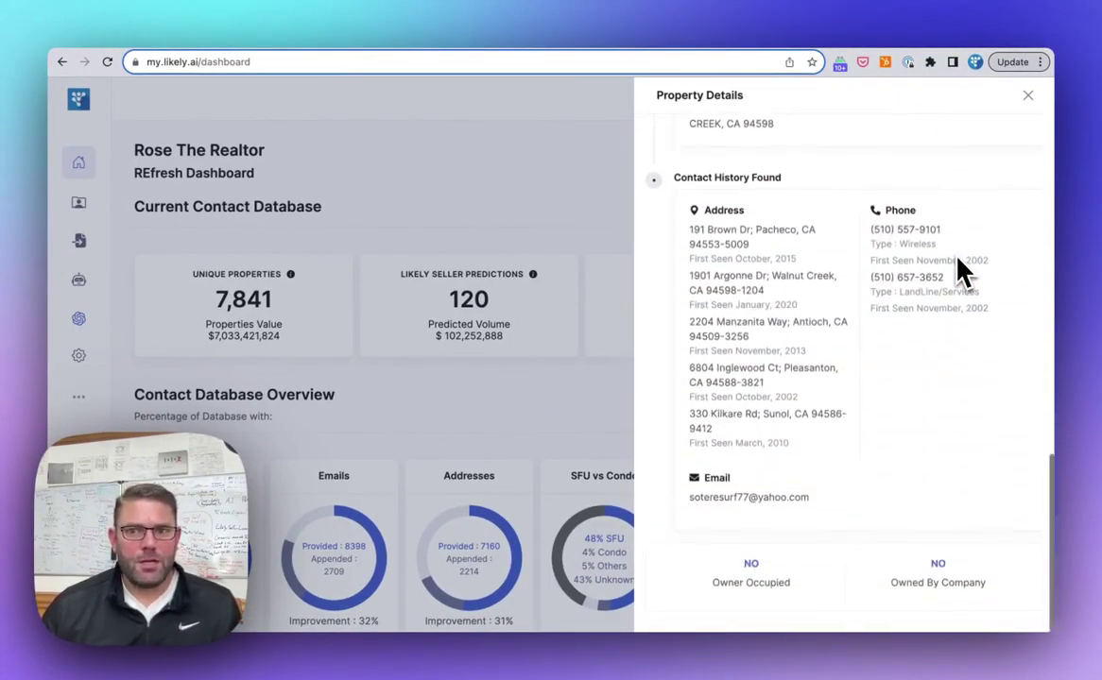
{"action": "scroll", "coordinate": [962, 271], "scroll_direction": "up", "scroll_amount": 15}
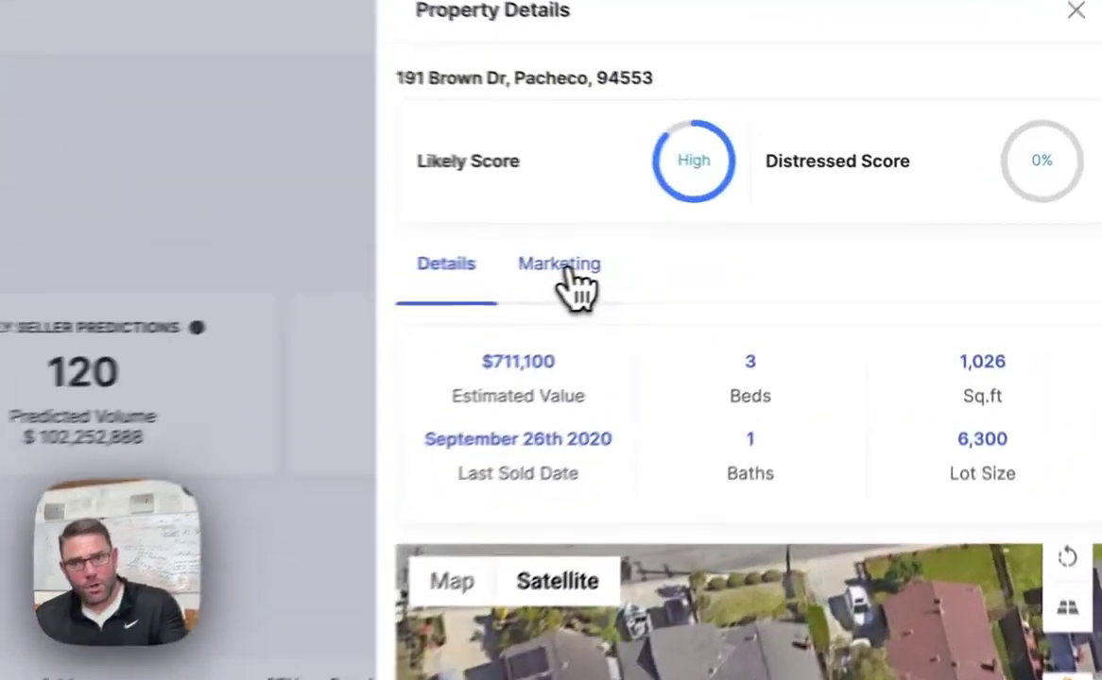
Show the Pacheco property's Marketing tab with its listing email, offer email, description and persona options.
{"action": "left_click", "coordinate": [738, 240]}
{"action": "scroll", "coordinate": [591, 420], "scroll_direction": "down", "scroll_amount": 2}
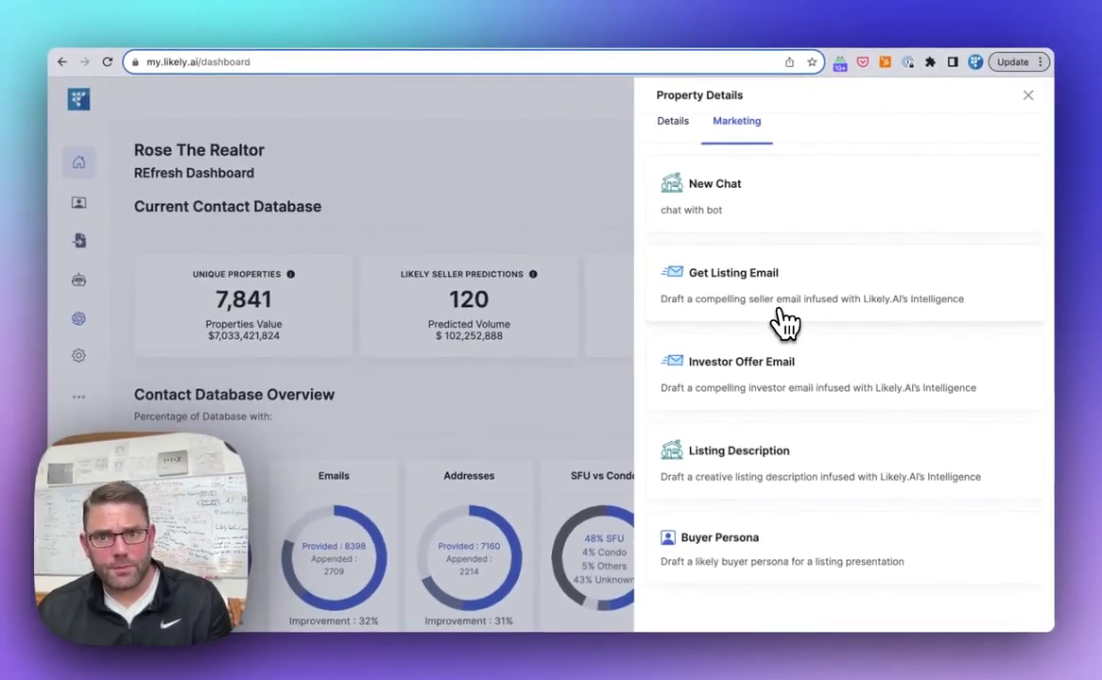
{"action": "scroll", "coordinate": [784, 321], "scroll_direction": "up", "scroll_amount": 2}
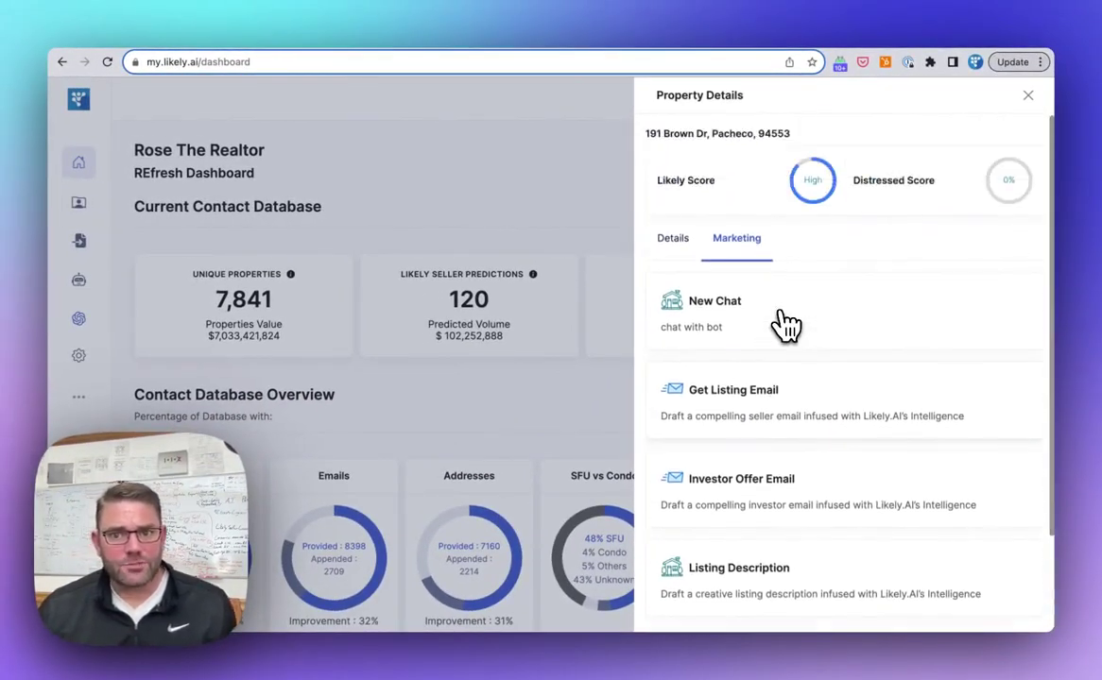
{"action": "scroll", "coordinate": [784, 324], "scroll_direction": "down", "scroll_amount": 2}
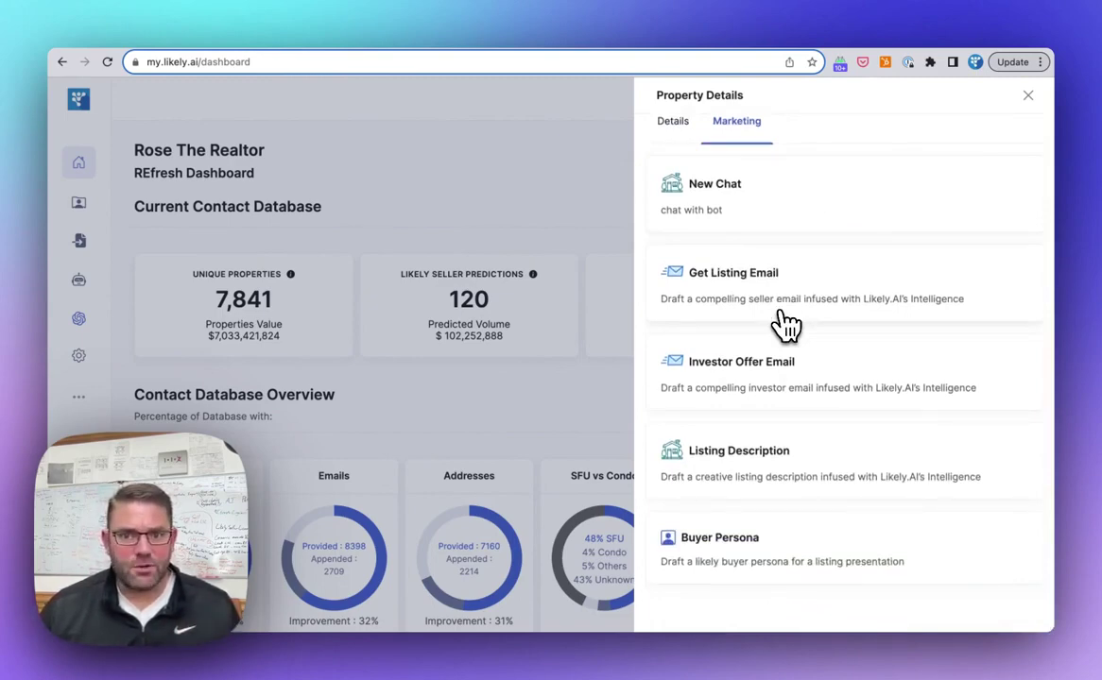
Generate and review a Get Listing Email for the Pacheco property, then go back to Details.
{"action": "left_click", "coordinate": [786, 324]}
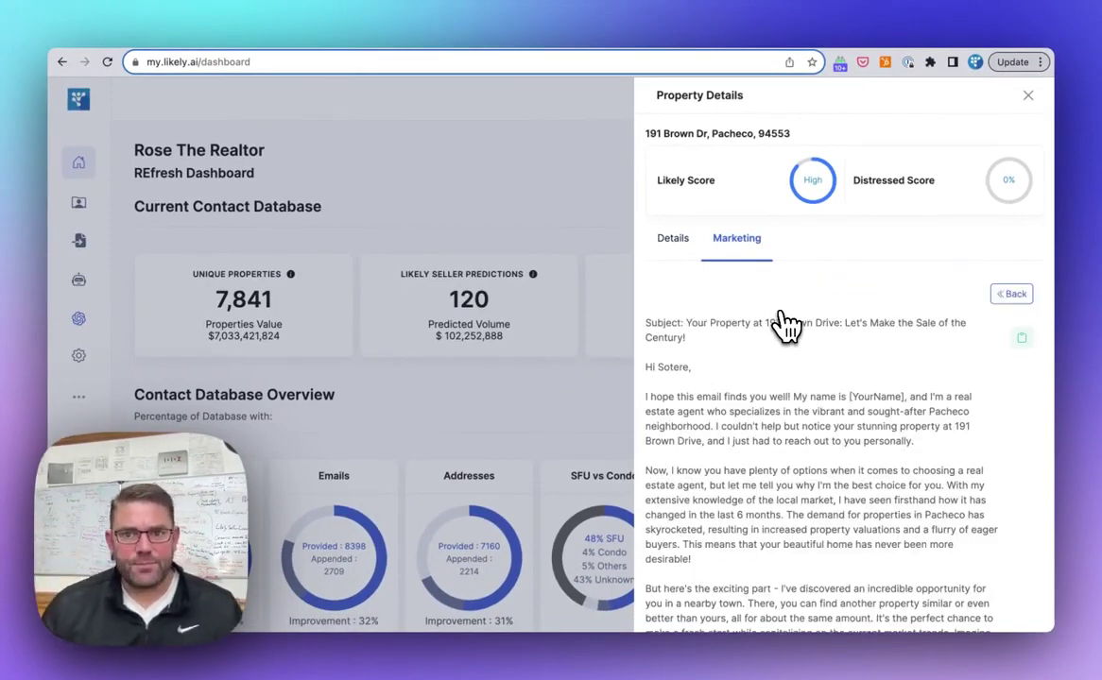
{"action": "scroll", "coordinate": [785, 326], "scroll_direction": "down", "scroll_amount": 5}
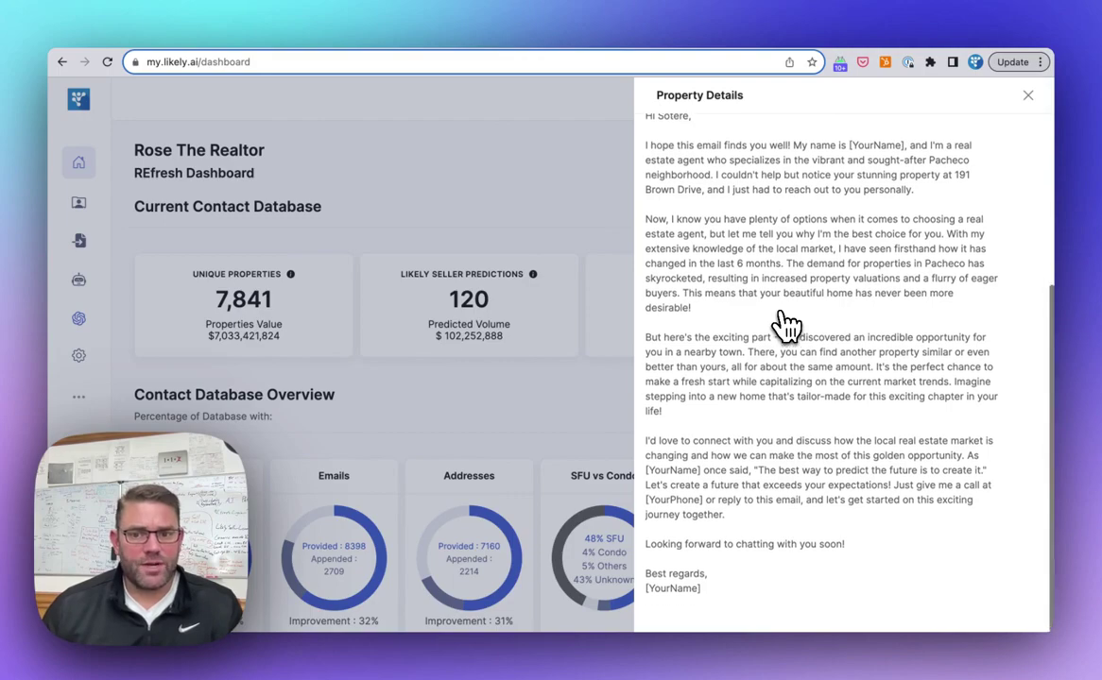
{"action": "scroll", "coordinate": [785, 326], "scroll_direction": "up", "scroll_amount": 5}
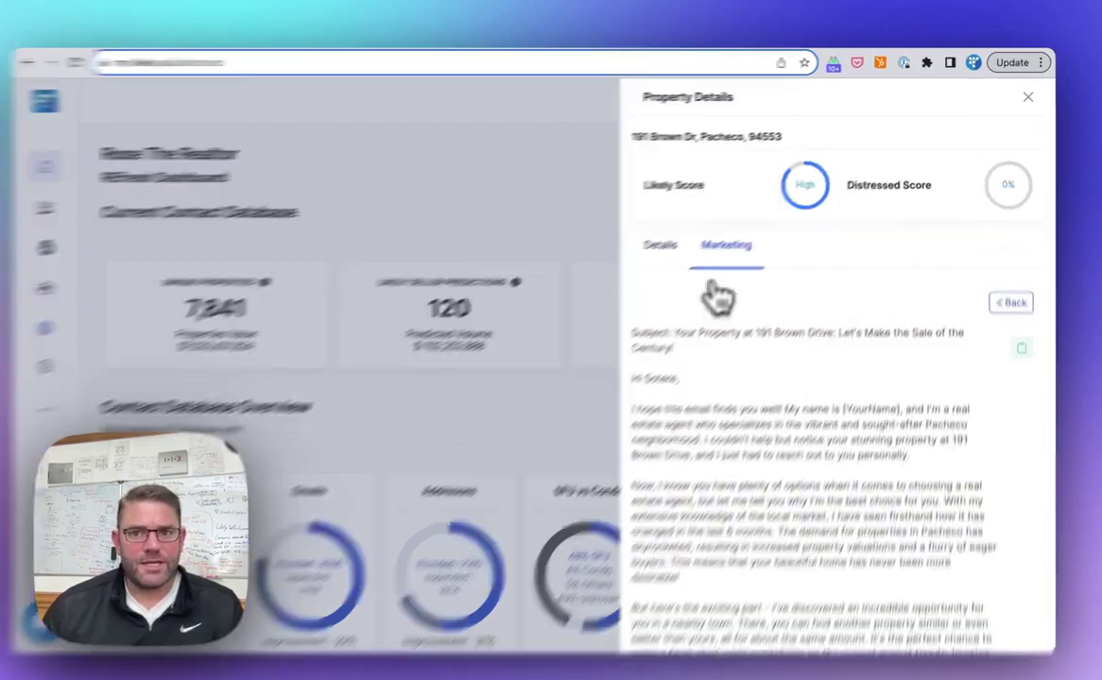
{"action": "left_click", "coordinate": [673, 239]}
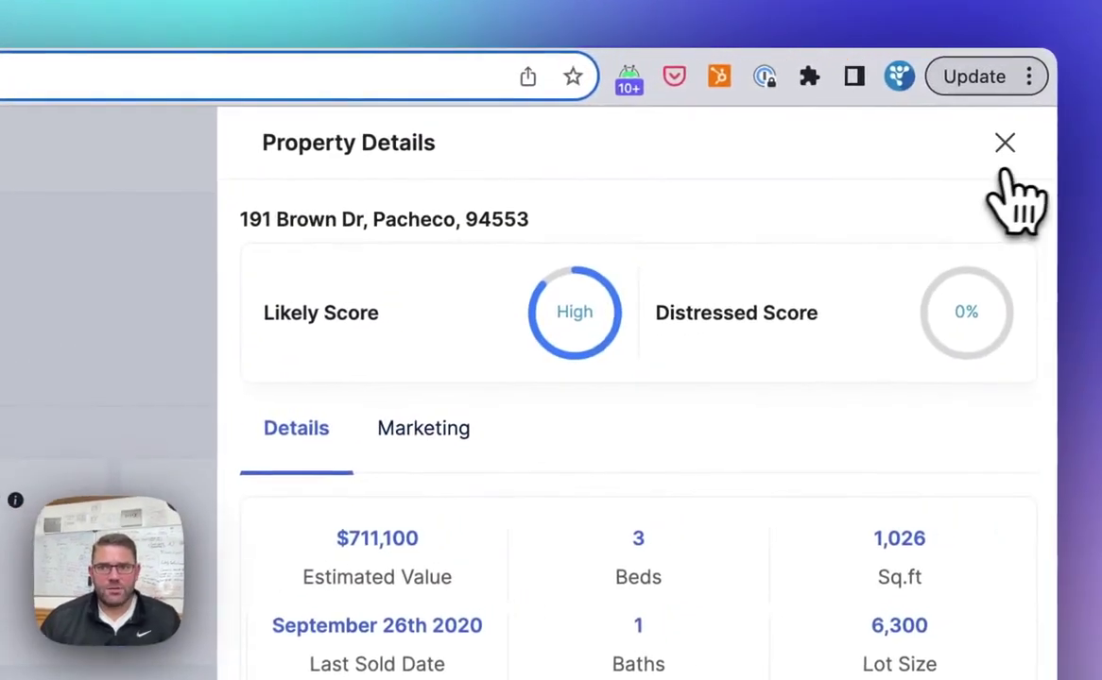
Close the Pacheco details and open a Danville property ($1,944,000 estimate) from the Contacts list.
{"action": "left_click", "coordinate": [1024, 141]}
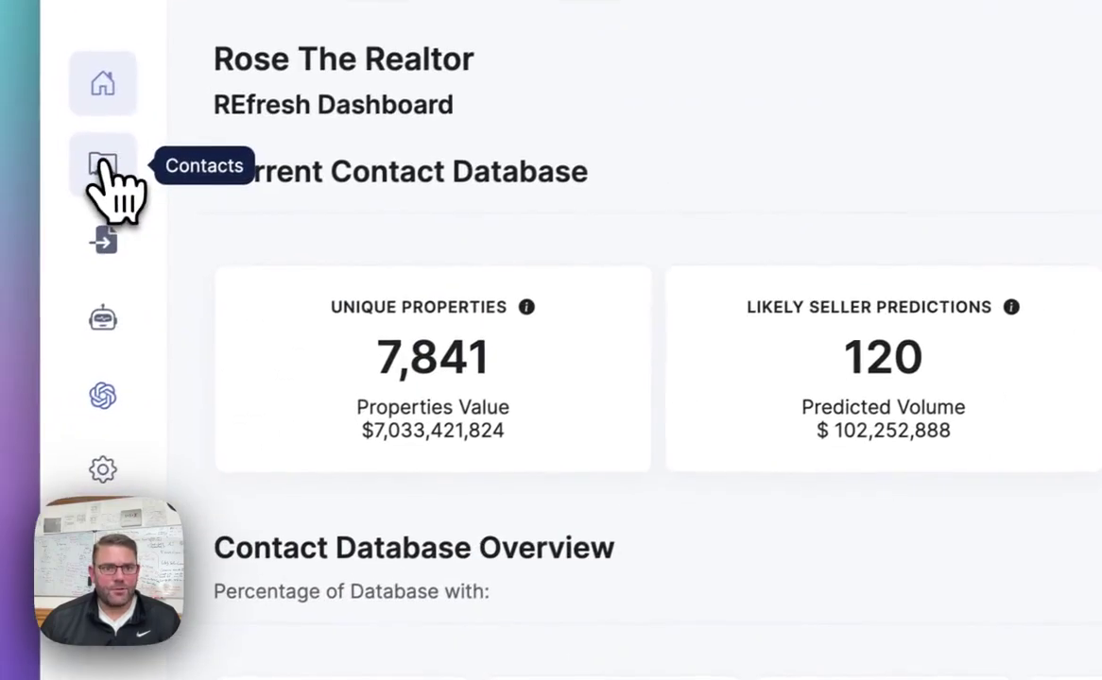
{"action": "left_click", "coordinate": [49, 193]}
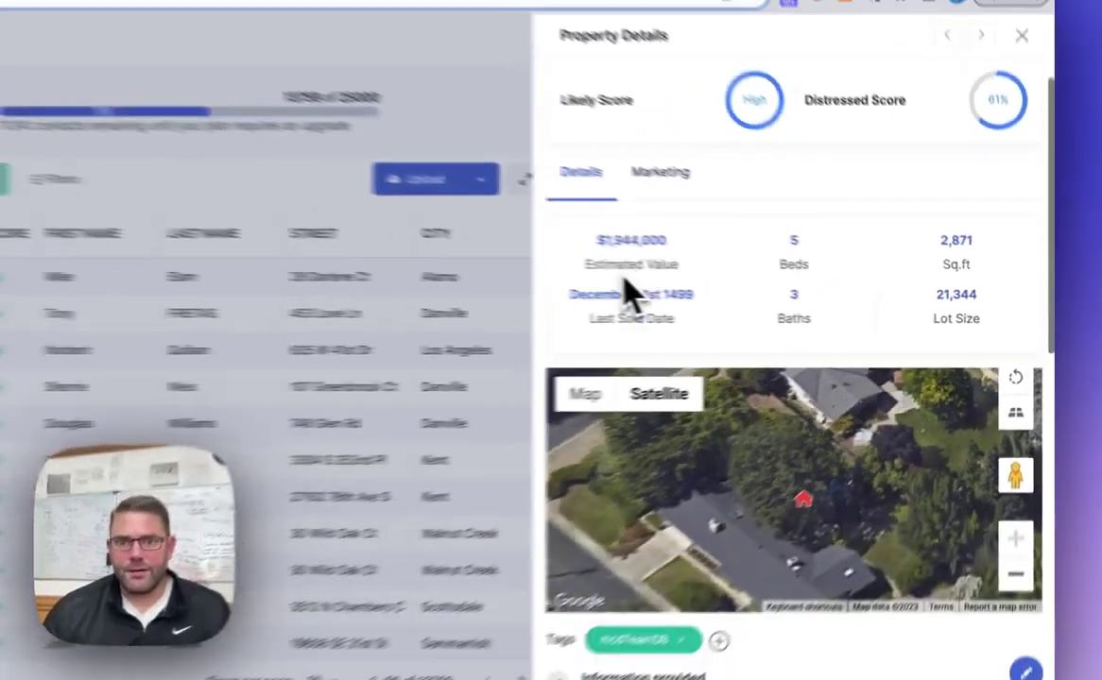
{"action": "scroll", "coordinate": [841, 525], "scroll_direction": "down", "scroll_amount": 6}
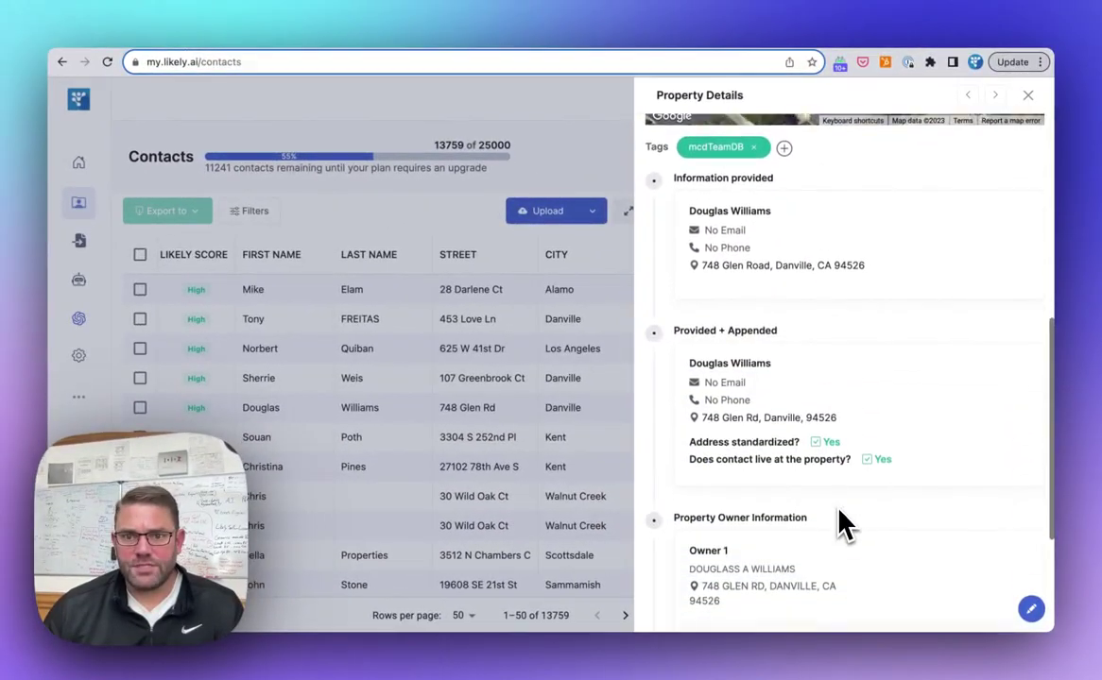
{"action": "scroll", "coordinate": [841, 523], "scroll_direction": "down", "scroll_amount": 3}
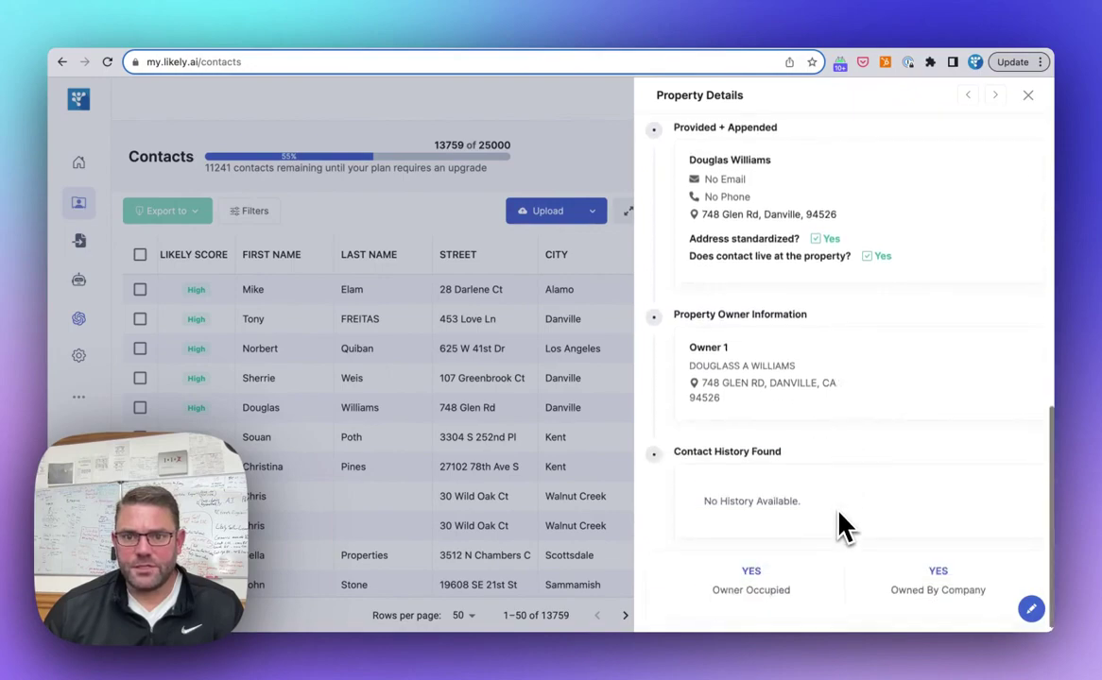
{"action": "scroll", "coordinate": [844, 526], "scroll_direction": "up", "scroll_amount": 10}
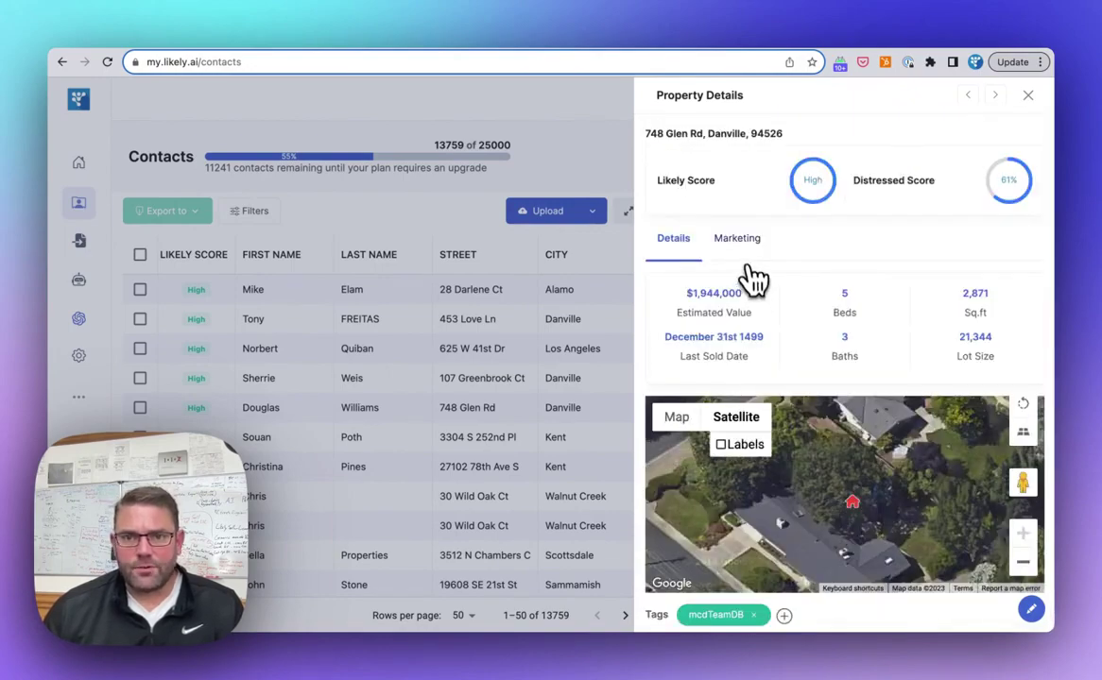
Draft an Investor Offer Email for the Danville property and scroll through its cash-offer text.
{"action": "left_click", "coordinate": [737, 238]}
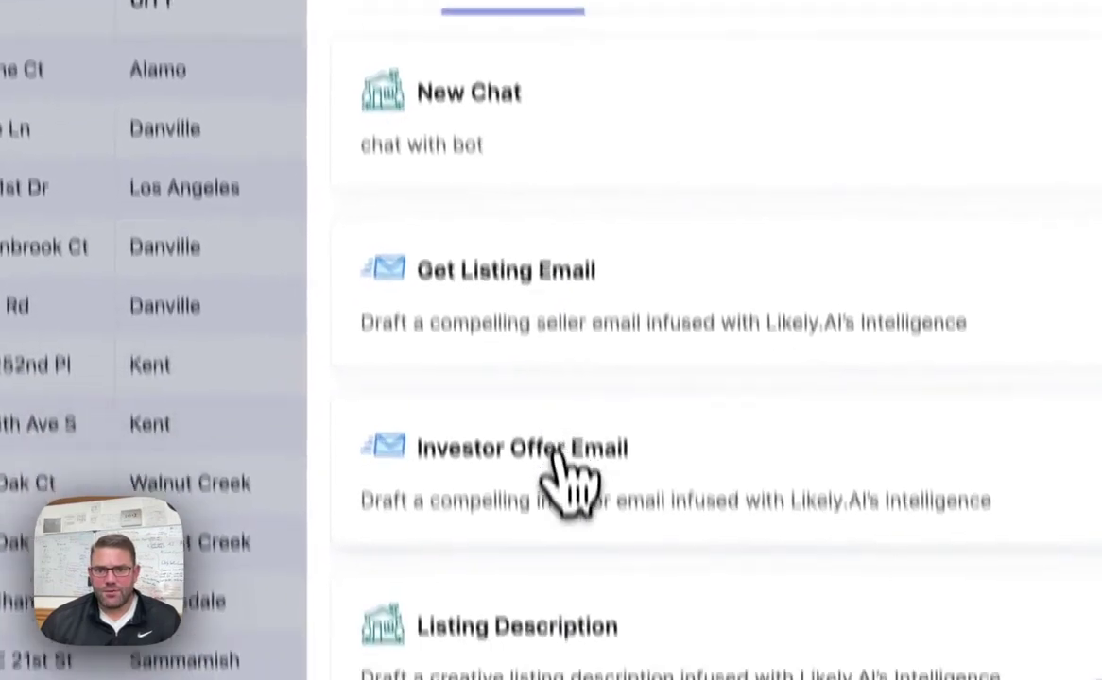
{"action": "left_click", "coordinate": [559, 458]}
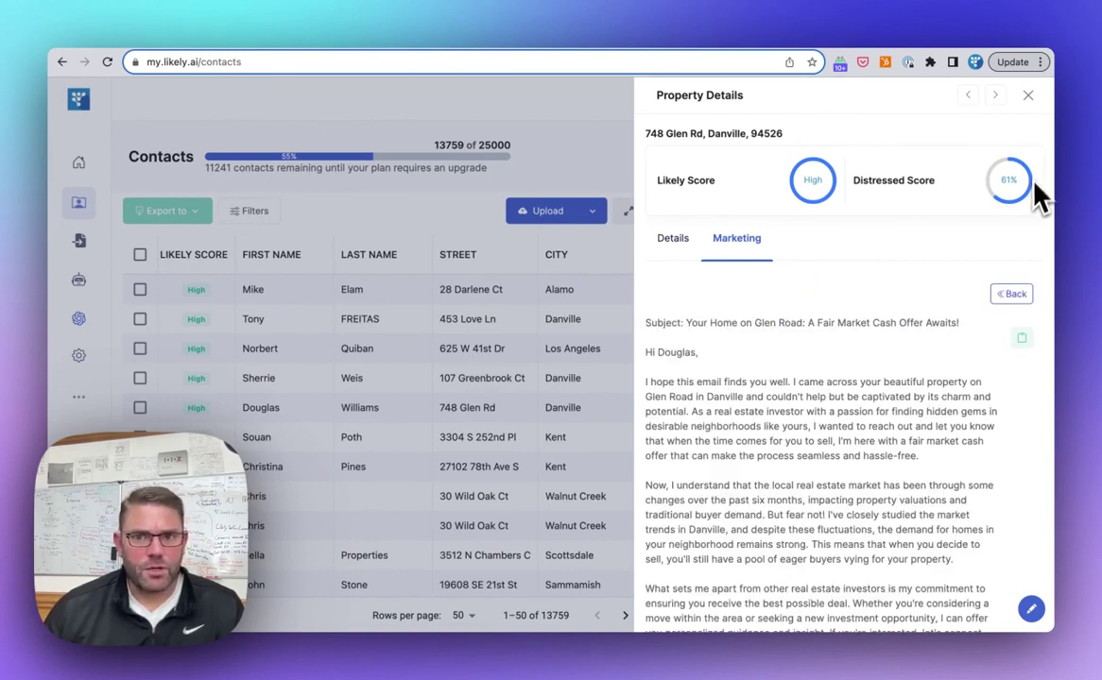
{"action": "scroll", "coordinate": [945, 330], "scroll_direction": "down", "scroll_amount": 4}
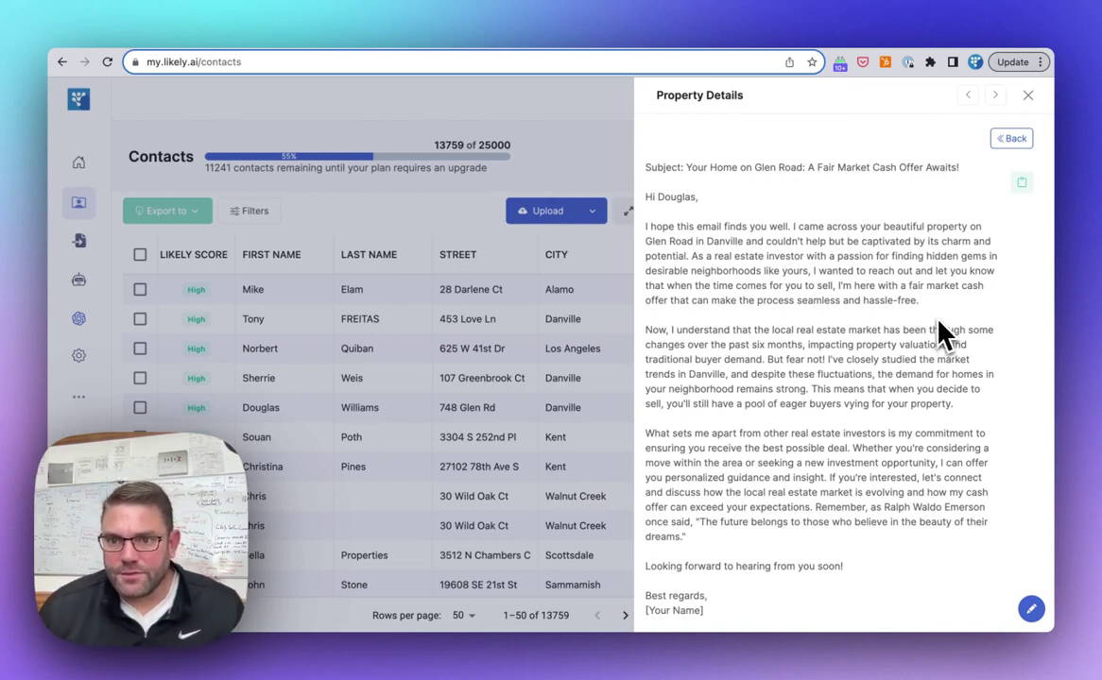
{"action": "scroll", "coordinate": [945, 332], "scroll_direction": "down", "scroll_amount": 1}
{"action": "scroll", "coordinate": [945, 332], "scroll_direction": "up", "scroll_amount": 5}
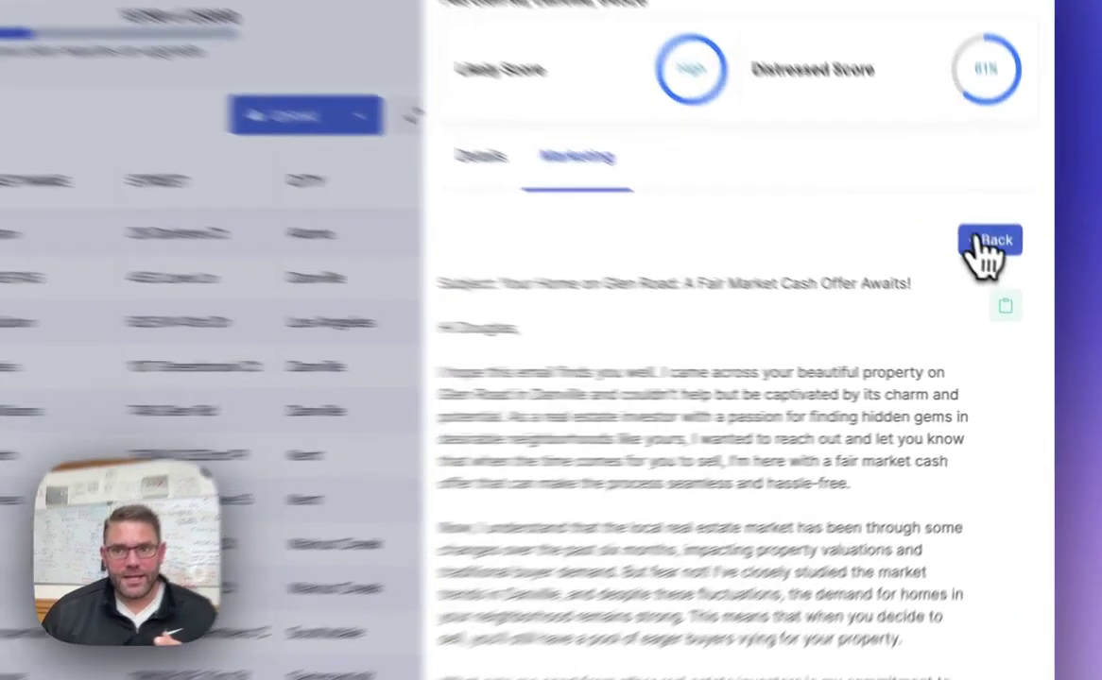
Go back to the marketing options and generate the Danville property's listing description (5 bed, 3 bath, 2,871 sq ft).
{"action": "left_click", "coordinate": [1011, 294]}
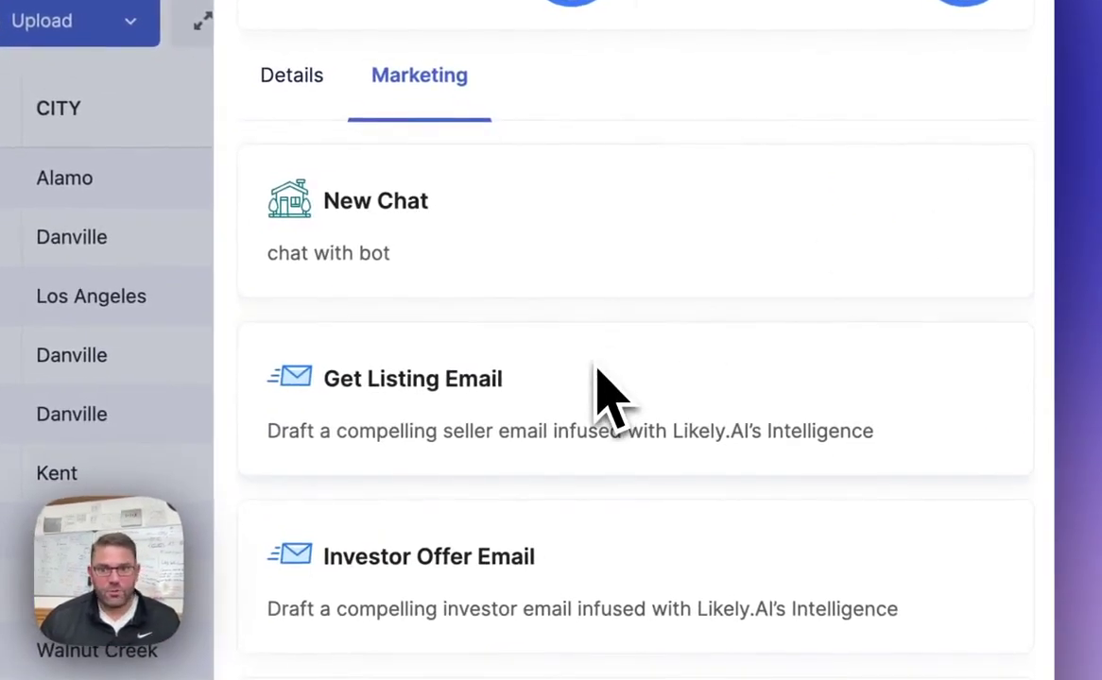
{"action": "scroll", "coordinate": [605, 407], "scroll_direction": "down", "scroll_amount": 3}
{"action": "left_click", "coordinate": [590, 477]}
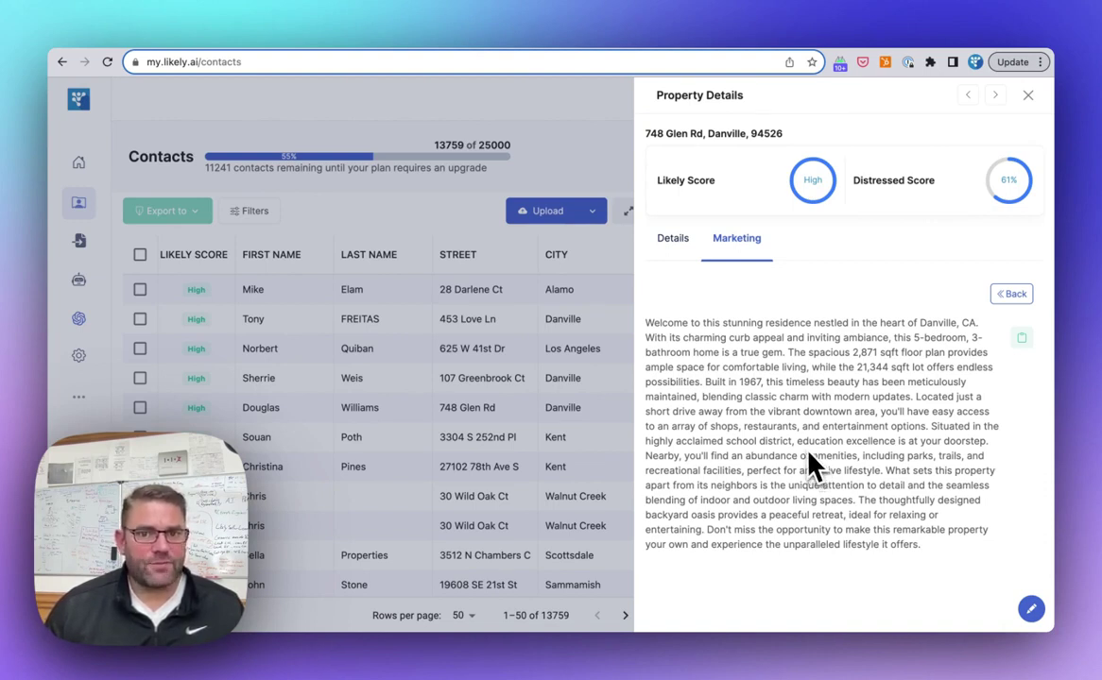
Return to the contacts and open the Auburn property's details to review its owner and contact history.
{"action": "left_click", "coordinate": [510, 411]}
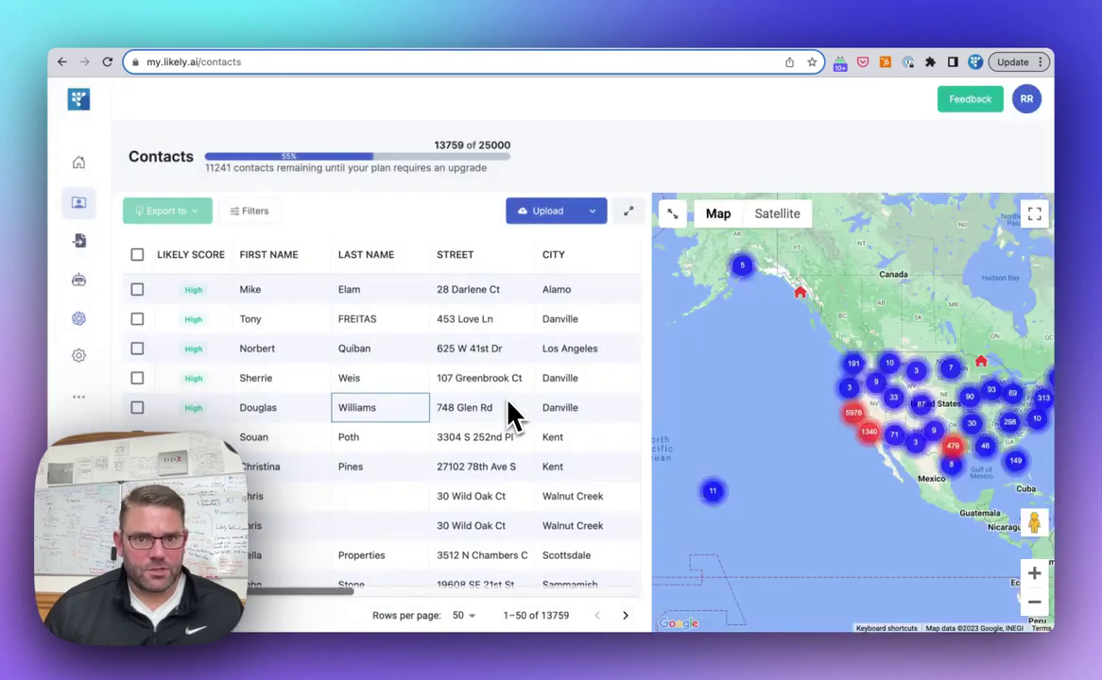
{"action": "scroll", "coordinate": [511, 413], "scroll_direction": "down", "scroll_amount": 5}
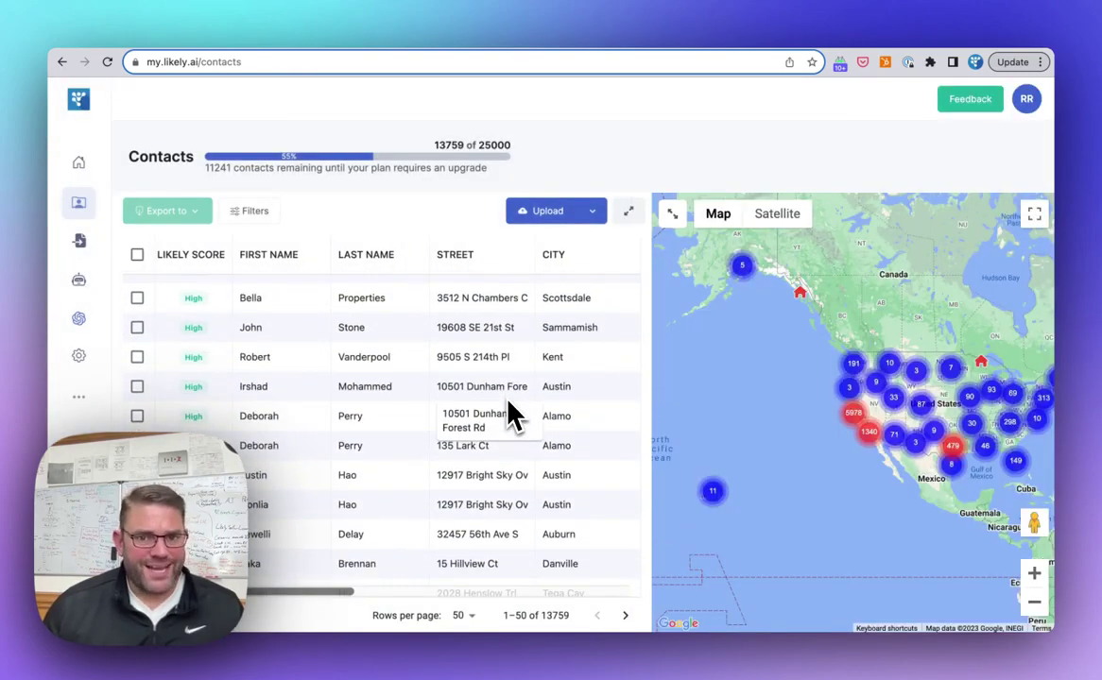
{"action": "scroll", "coordinate": [508, 409], "scroll_direction": "down", "scroll_amount": 3}
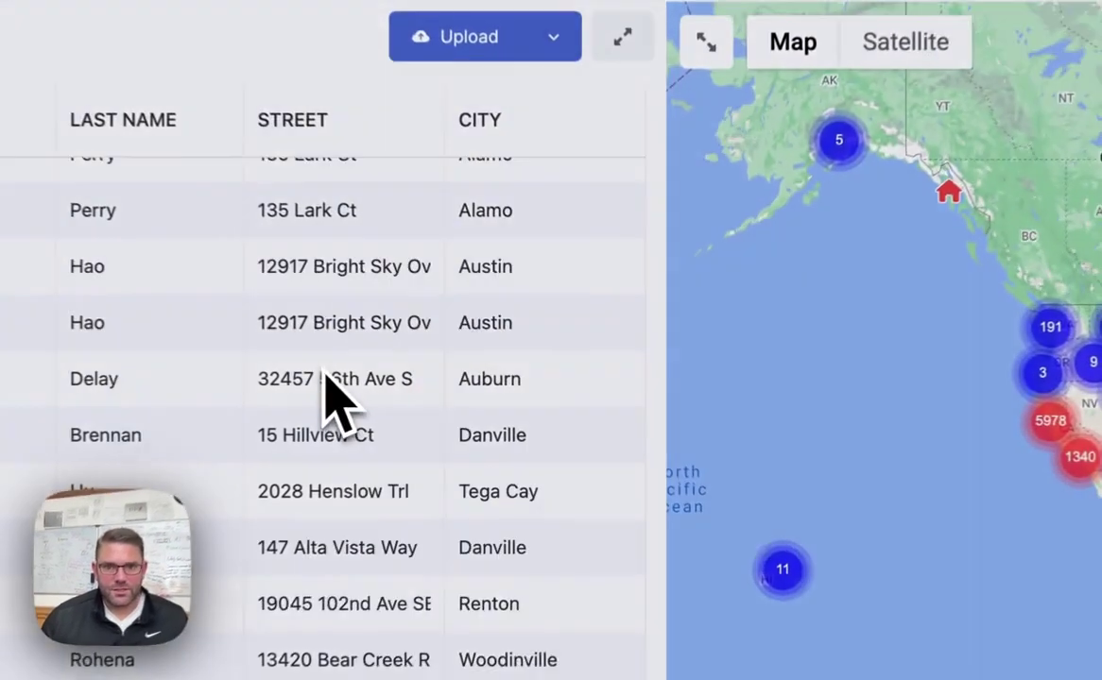
{"action": "left_click", "coordinate": [444, 391]}
{"action": "scroll", "coordinate": [795, 327], "scroll_direction": "down", "scroll_amount": 5}
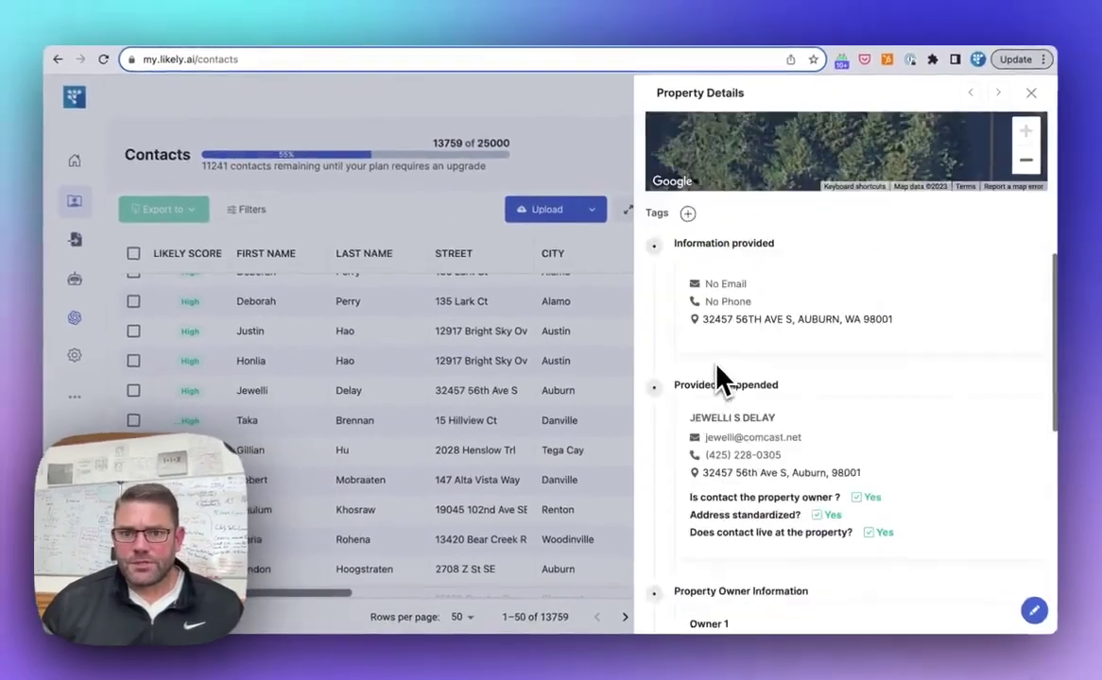
{"action": "scroll", "coordinate": [717, 368], "scroll_direction": "down", "scroll_amount": 5}
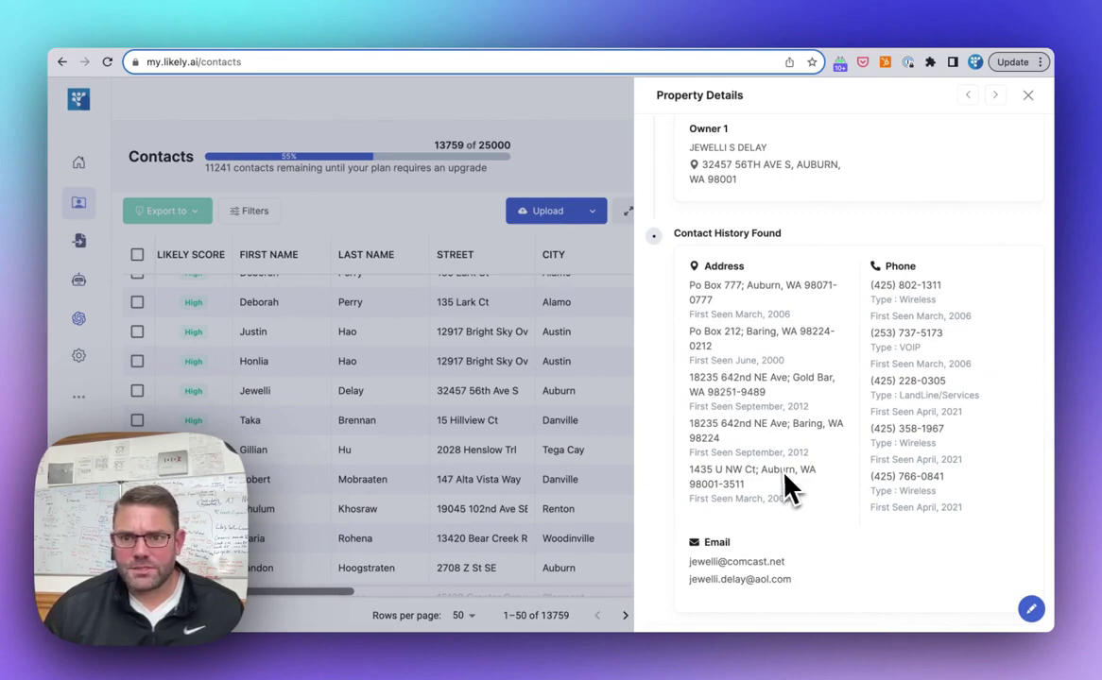
{"action": "scroll", "coordinate": [784, 482], "scroll_direction": "up", "scroll_amount": 2}
{"action": "scroll", "coordinate": [784, 487], "scroll_direction": "up", "scroll_amount": 10}
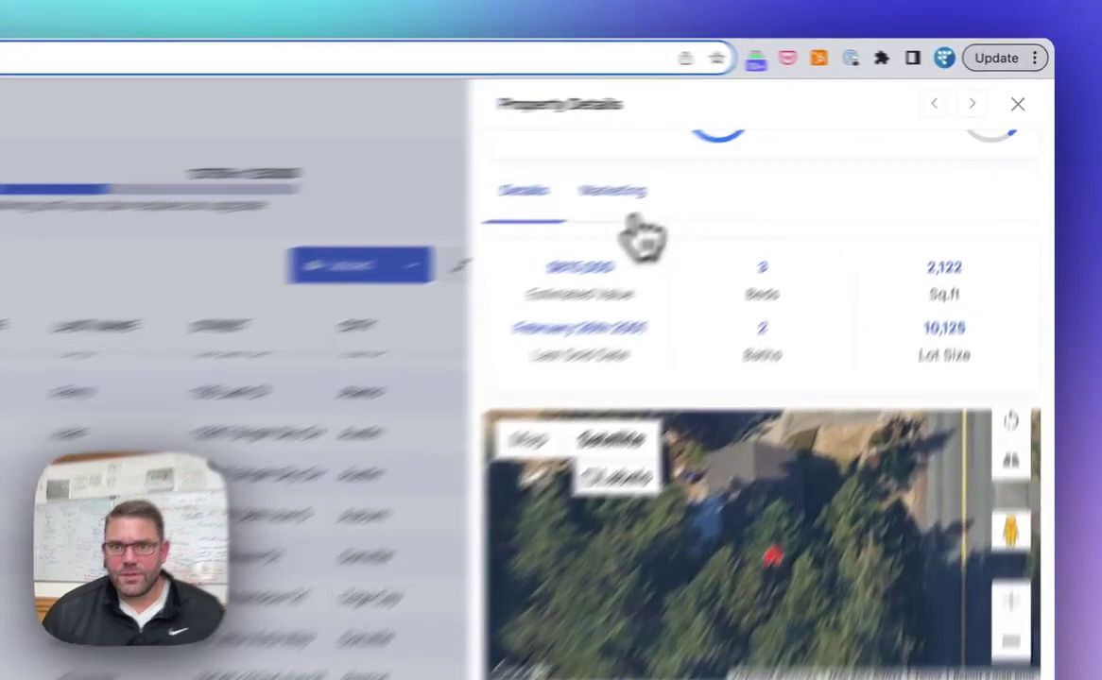
Show the Auburn property's Marketing draft options, with High likely and 39% distressed scores.
{"action": "left_click", "coordinate": [745, 159]}
{"action": "scroll", "coordinate": [664, 472], "scroll_direction": "up", "scroll_amount": 3}
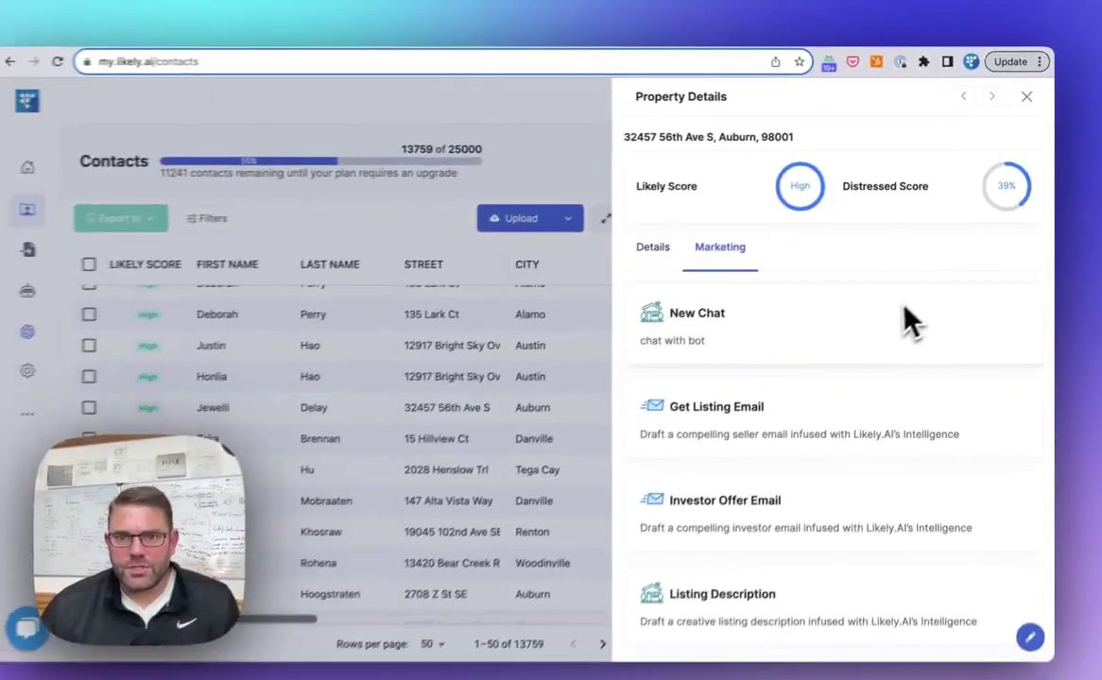
{"action": "scroll", "coordinate": [860, 415], "scroll_direction": "down", "scroll_amount": 2}
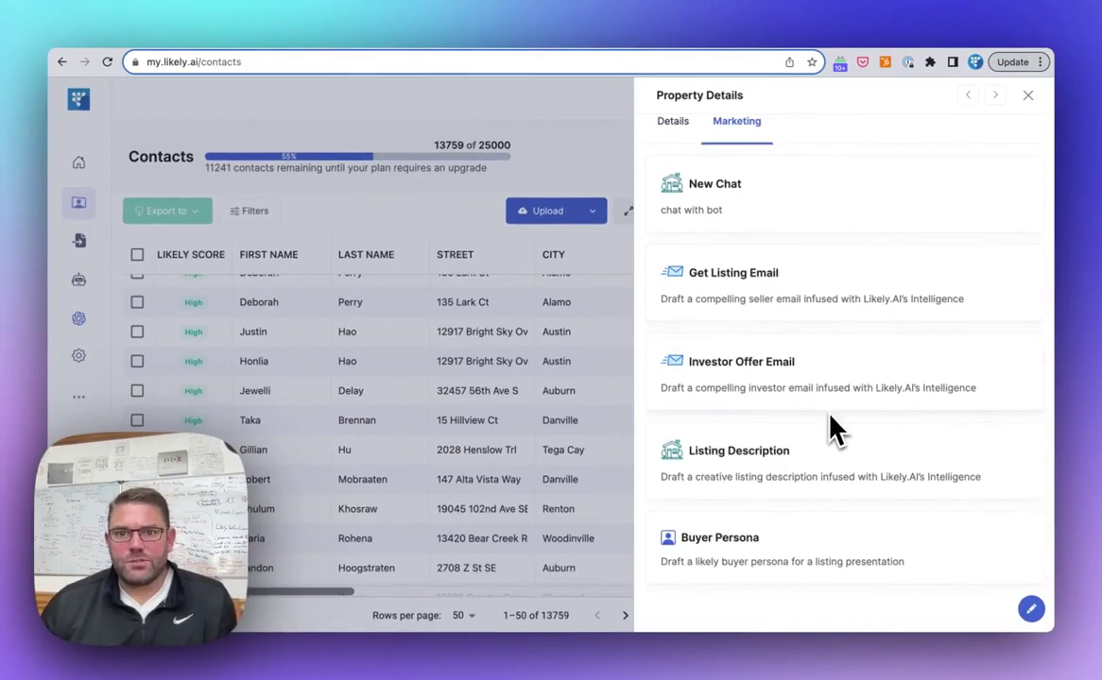
Generate the Auburn investor offer email 'Your Dream Sale: Unlocking the Real Estate Magic!', then return to the templates.
{"action": "left_click", "coordinate": [833, 380]}
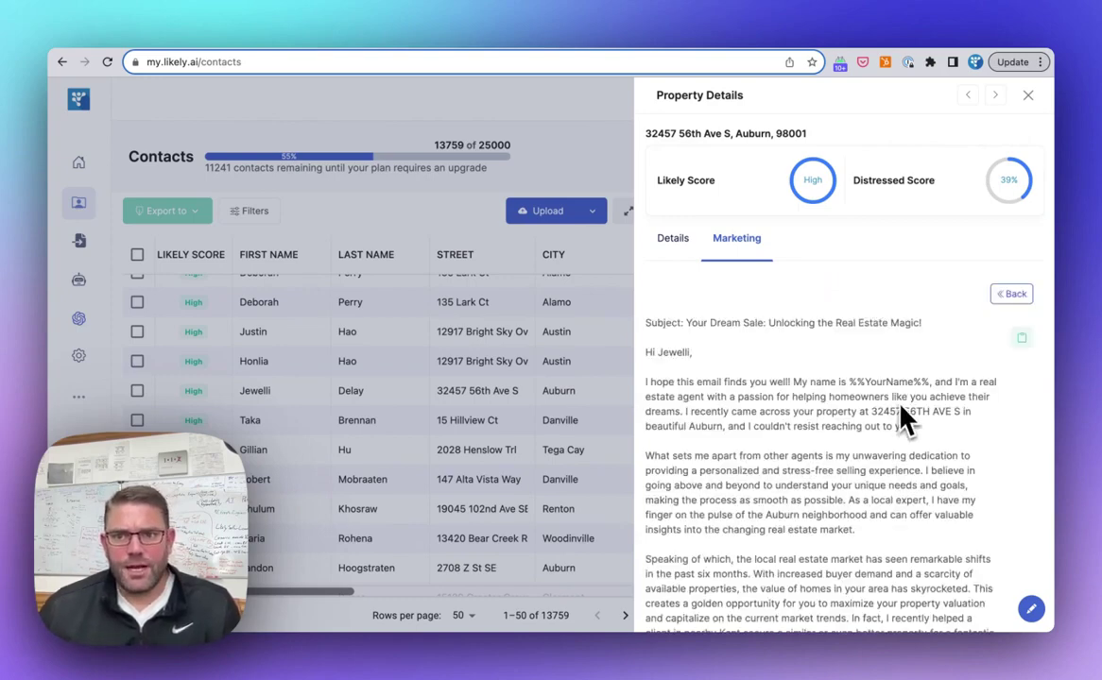
{"action": "scroll", "coordinate": [907, 421], "scroll_direction": "down", "scroll_amount": 3}
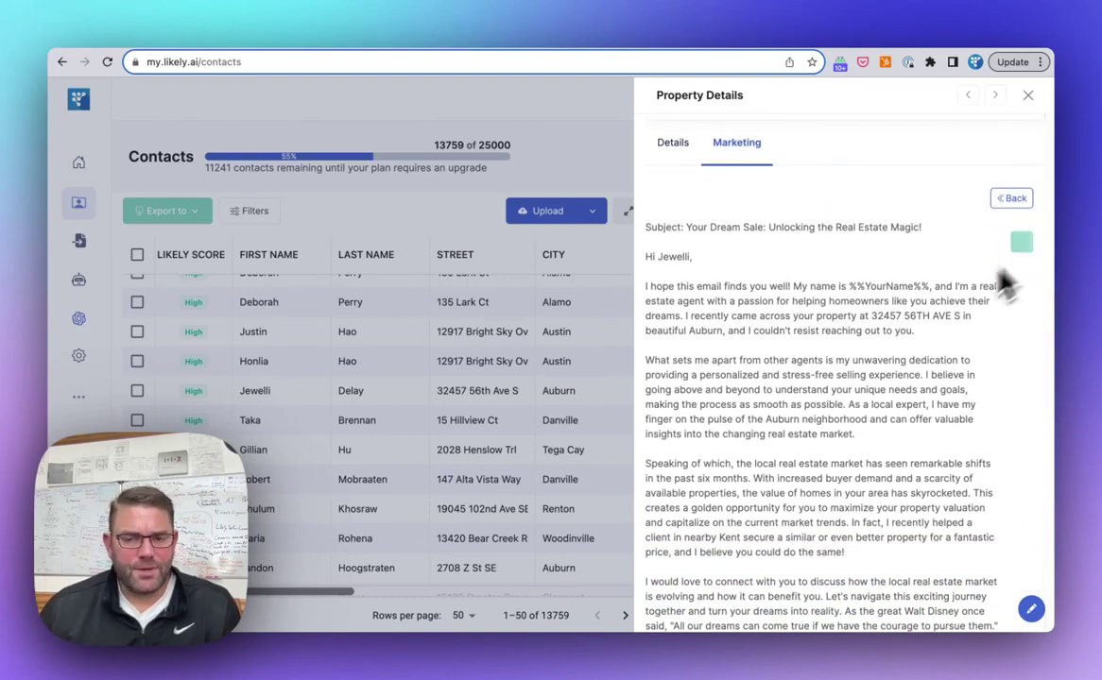
{"action": "scroll", "coordinate": [901, 354], "scroll_direction": "down", "scroll_amount": 5}
{"action": "scroll", "coordinate": [901, 355], "scroll_direction": "up", "scroll_amount": 8}
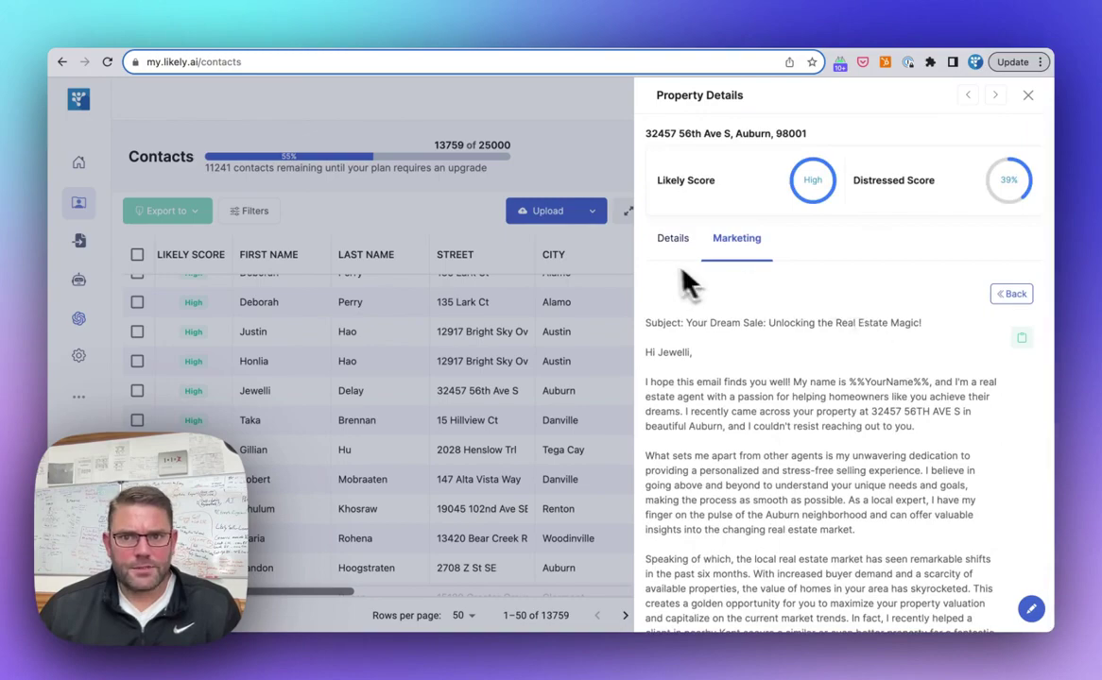
{"action": "left_click", "coordinate": [1011, 294]}
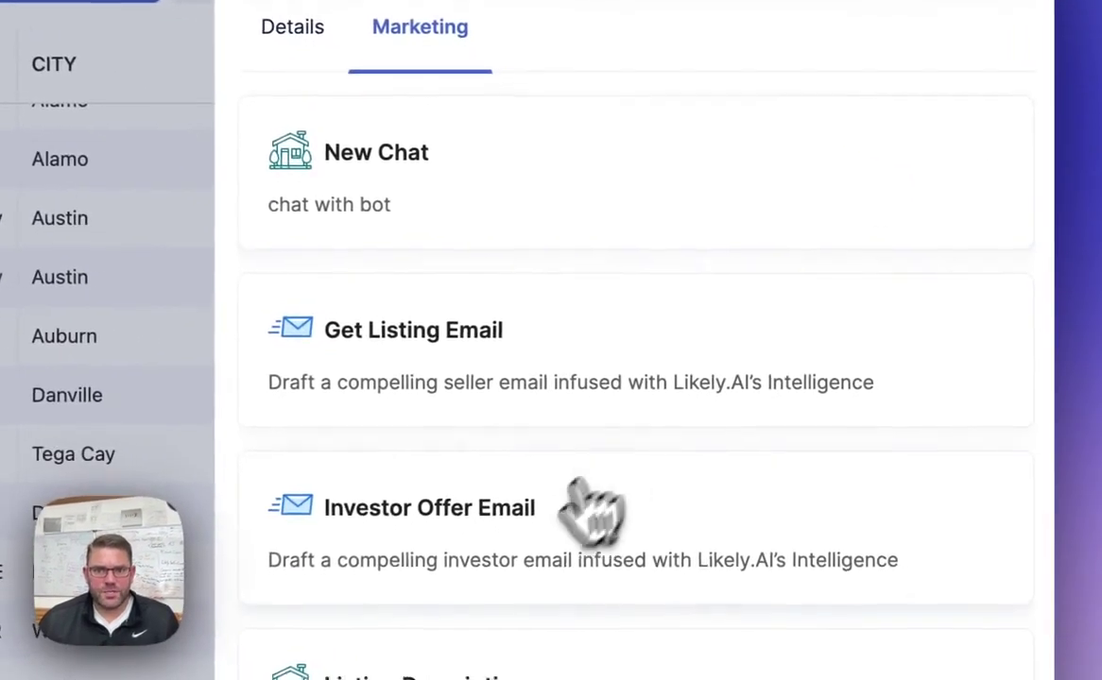
Generate the 98001 buyer persona: ages 30–45, $80,000–$120,000 income, targeting 98002, 98092 and 98042.
{"action": "scroll", "coordinate": [586, 506], "scroll_direction": "down", "scroll_amount": 5}
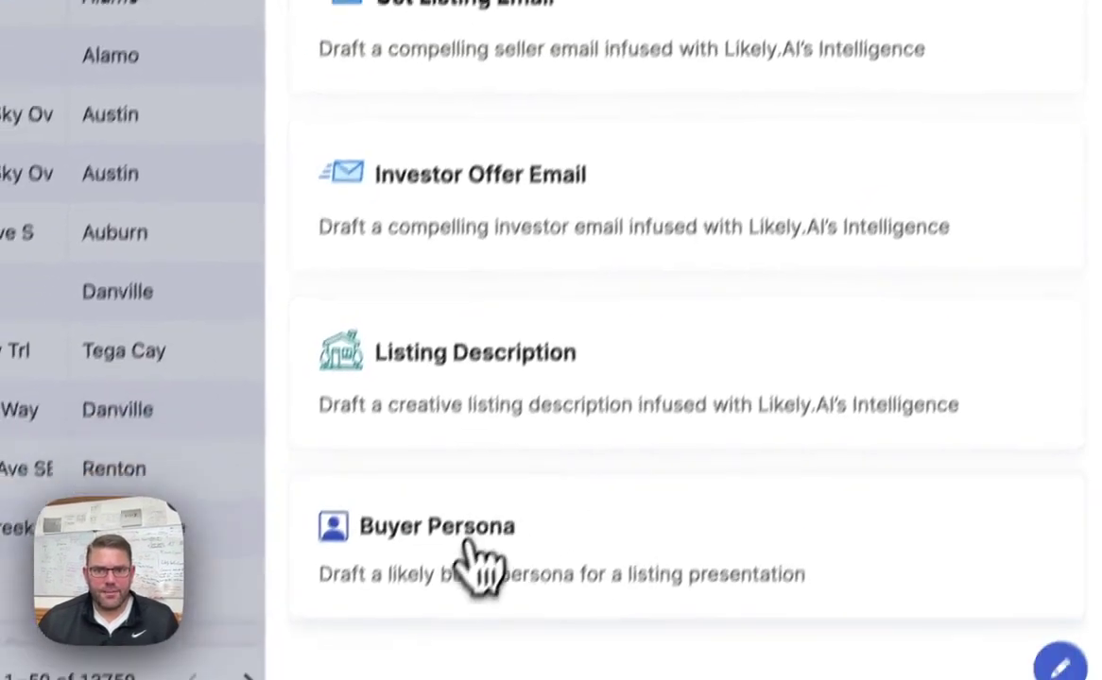
{"action": "left_click", "coordinate": [482, 552]}
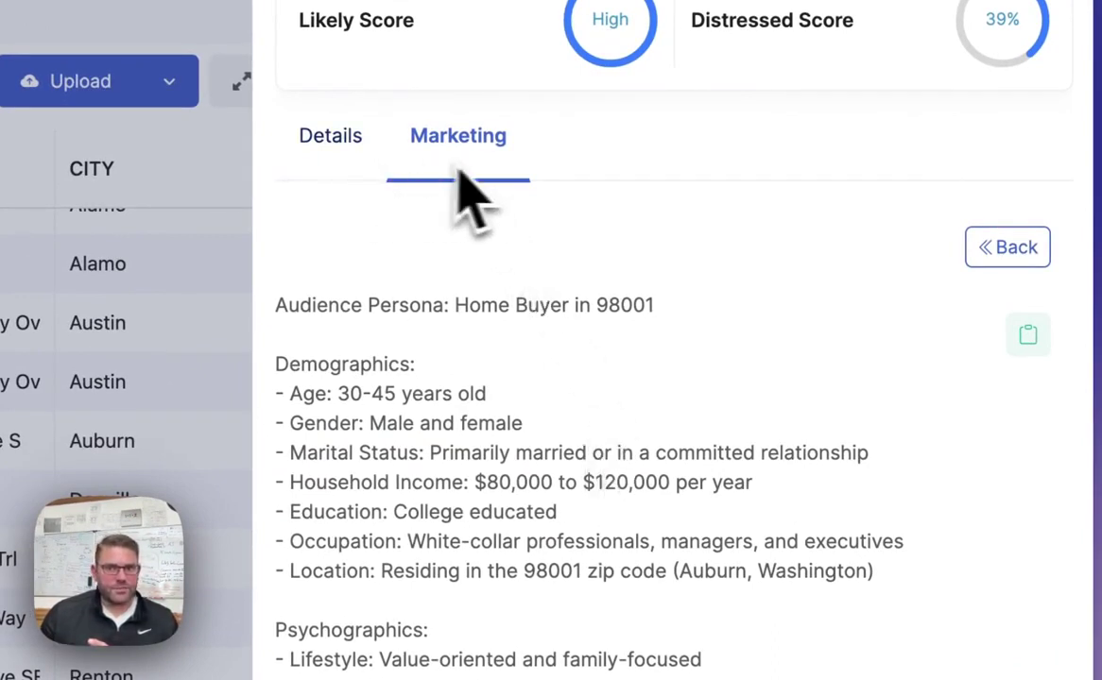
{"action": "scroll", "coordinate": [757, 327], "scroll_direction": "down", "scroll_amount": 3}
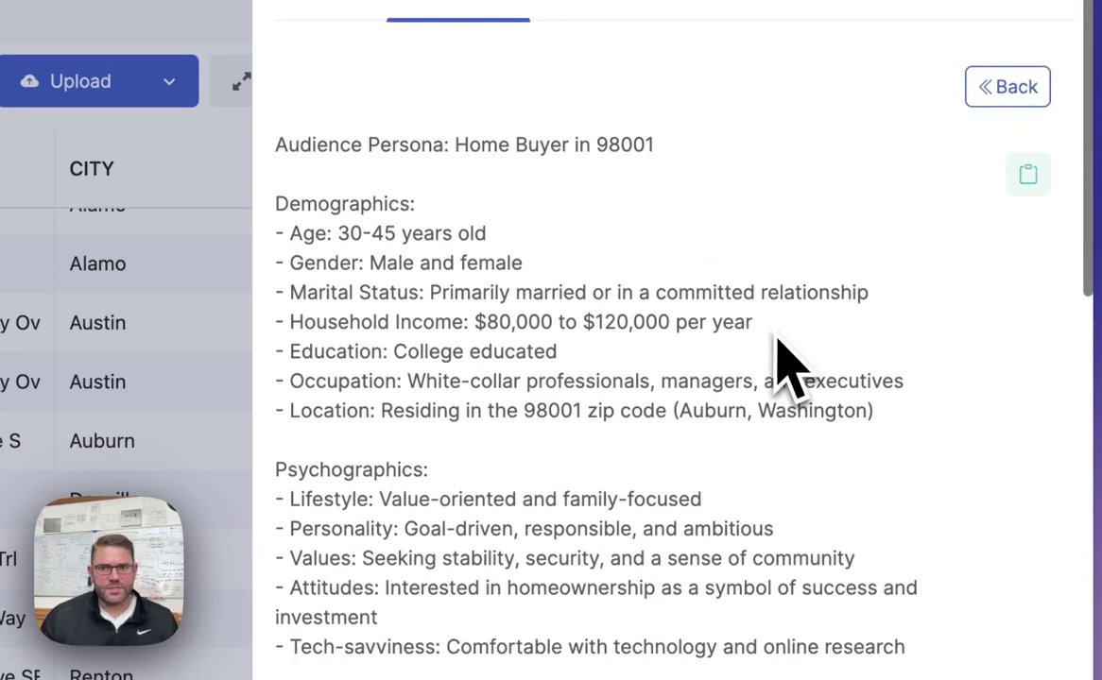
{"action": "scroll", "coordinate": [776, 337], "scroll_direction": "down", "scroll_amount": 5}
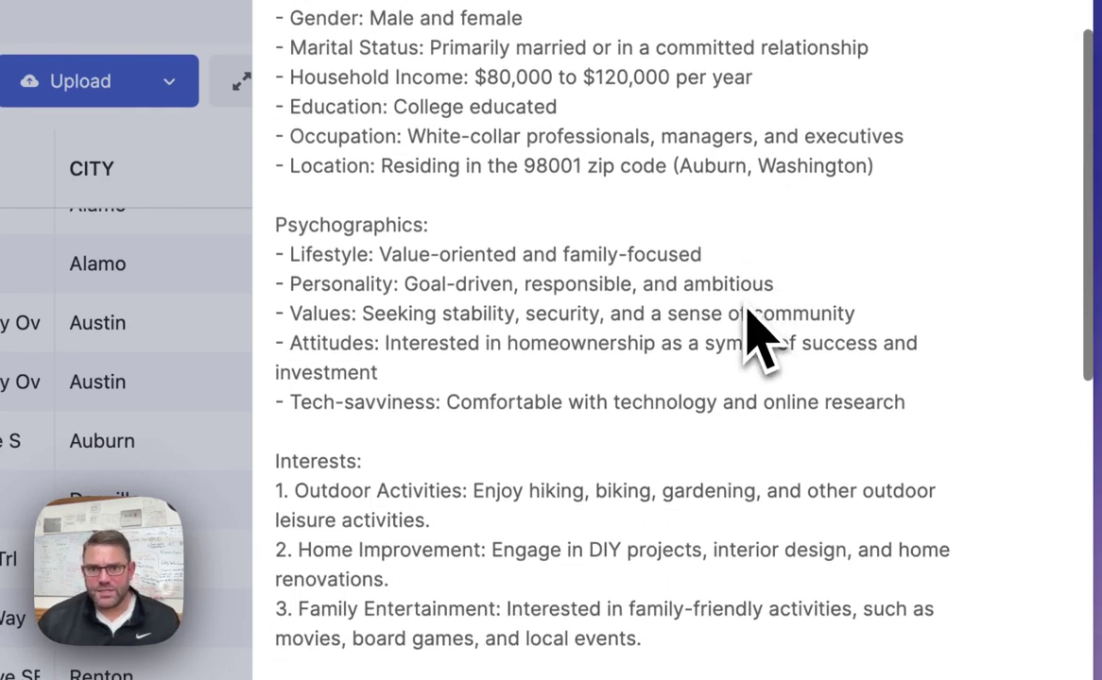
{"action": "scroll", "coordinate": [756, 336], "scroll_direction": "down", "scroll_amount": 6}
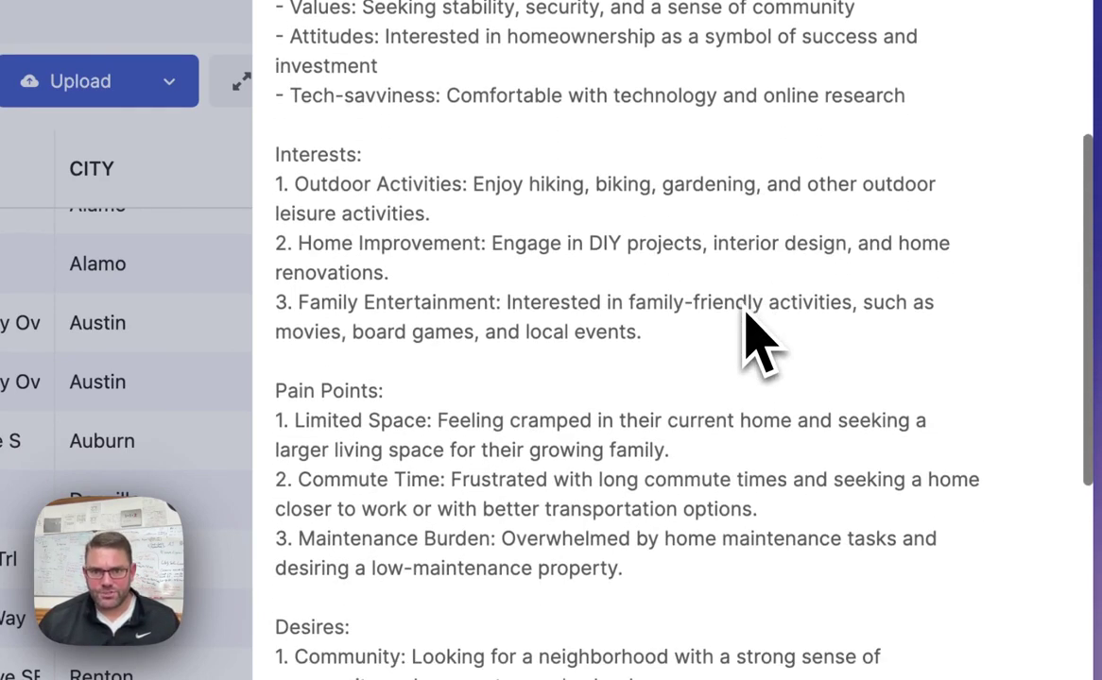
{"action": "scroll", "coordinate": [748, 317], "scroll_direction": "down", "scroll_amount": 8}
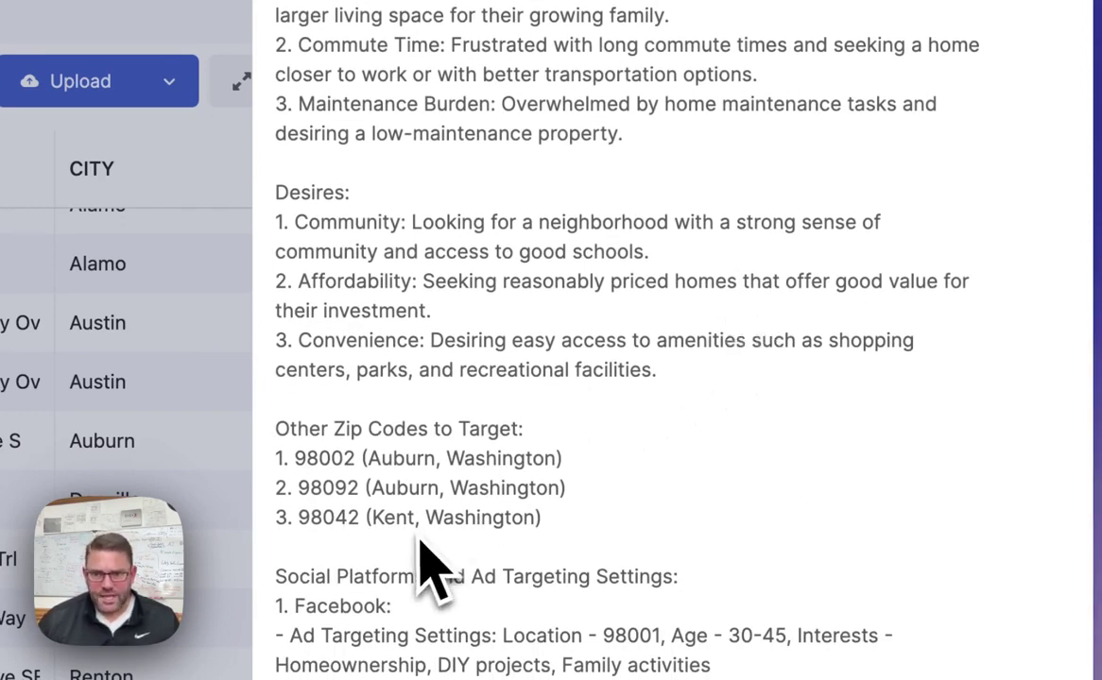
{"action": "scroll", "coordinate": [430, 567], "scroll_direction": "down", "scroll_amount": 6}
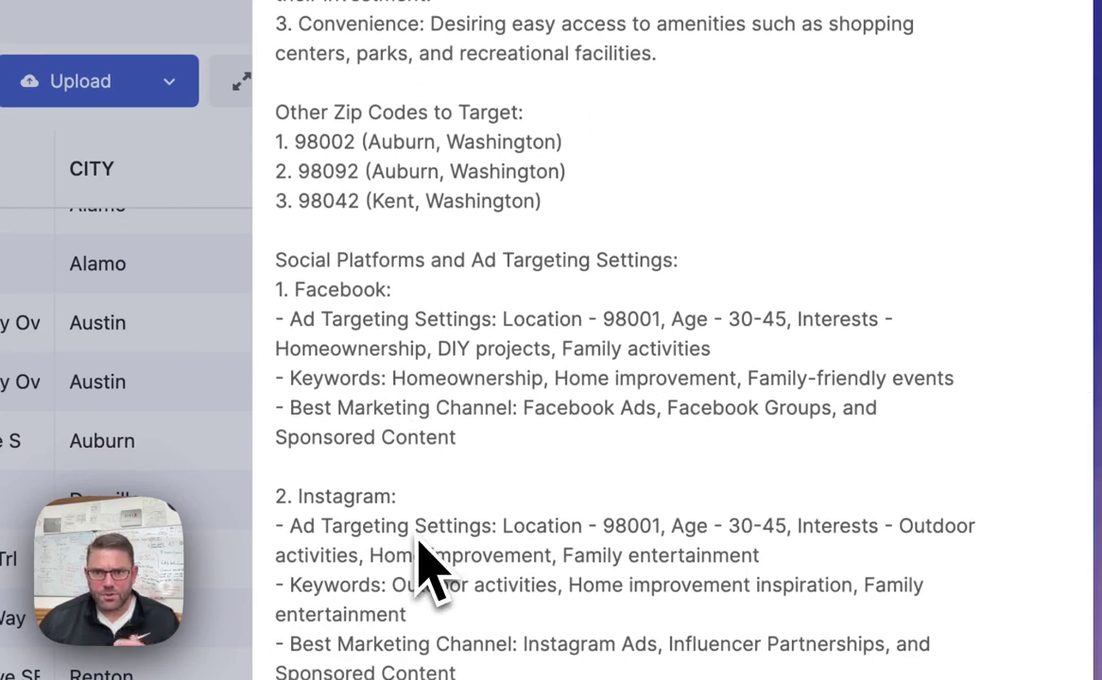
{"action": "scroll", "coordinate": [430, 567], "scroll_direction": "up", "scroll_amount": 20}
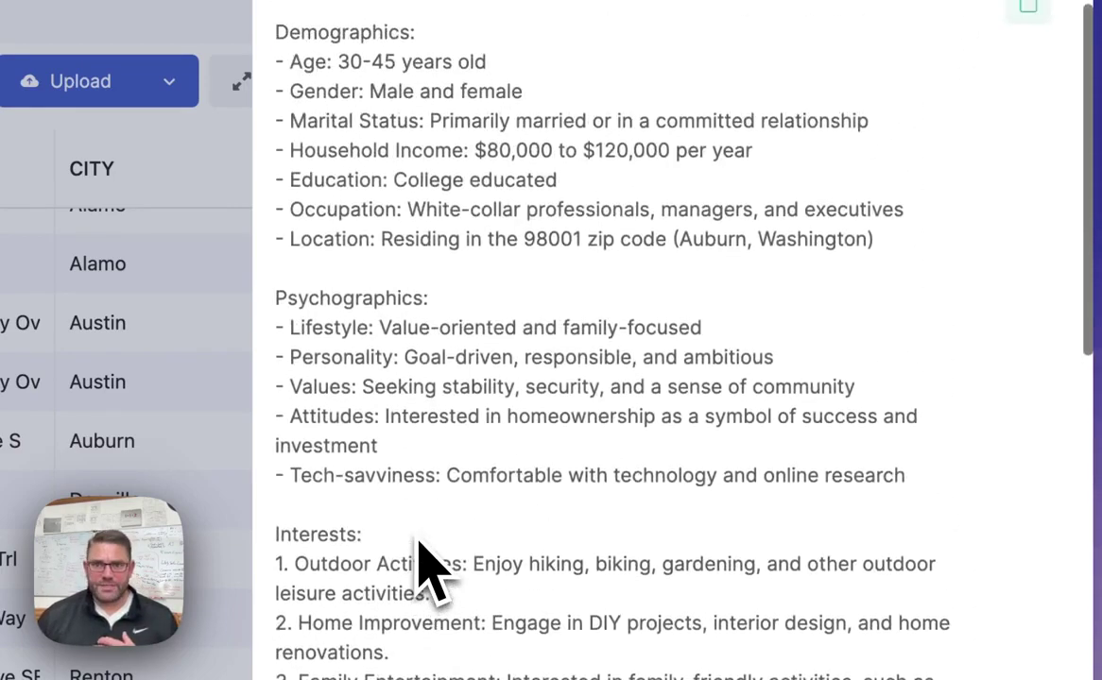